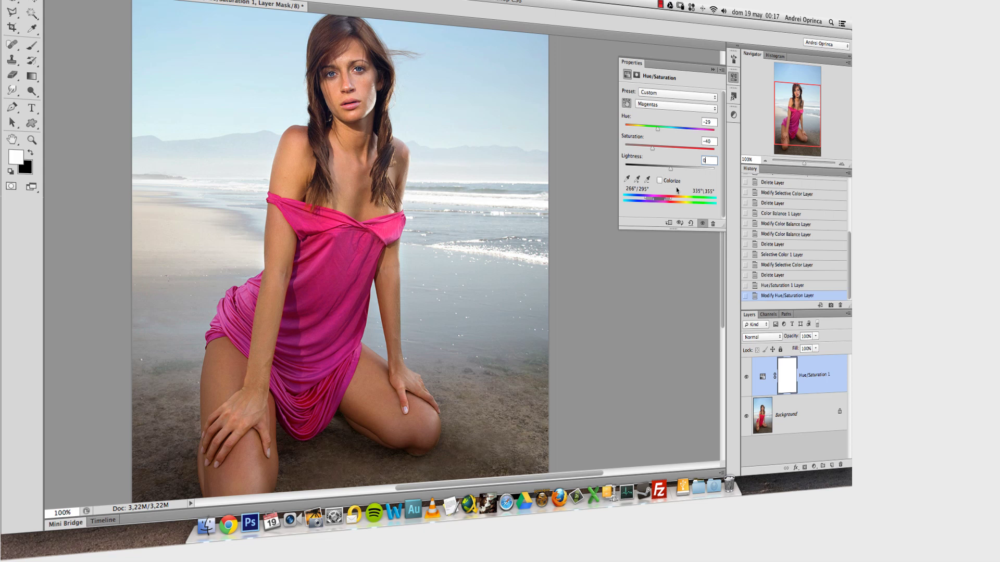
pyautogui.moveTo(658, 132)
pyautogui.mouseDown()
pyautogui.moveTo(686, 138)
pyautogui.moveTo(671, 140)
pyautogui.mouseUp()
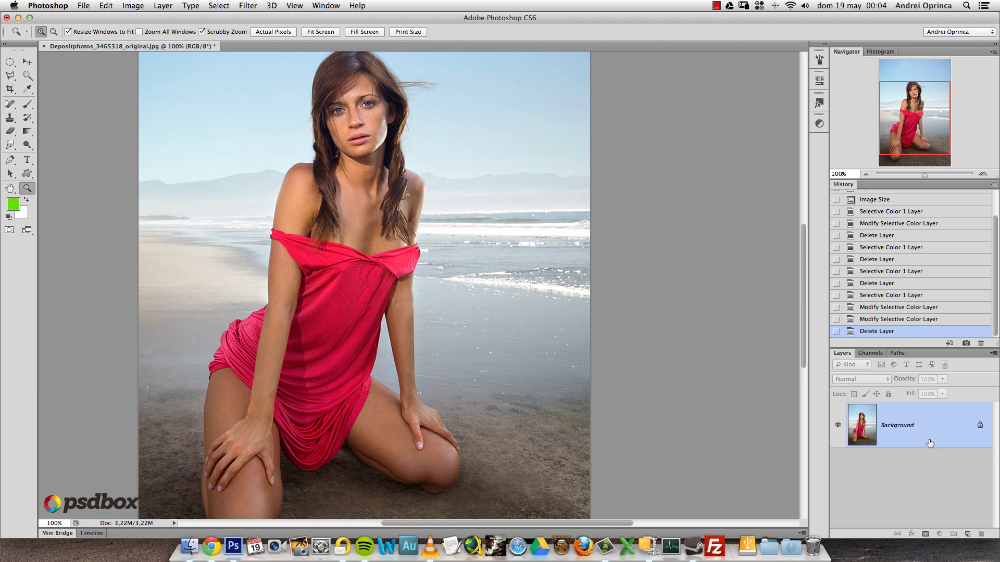
# - Try a Selective Color adjustment directly on the Background's reds with Cyan -70, Magenta +57 and Yellow -100, and revert it
pyautogui.click(27, 63)
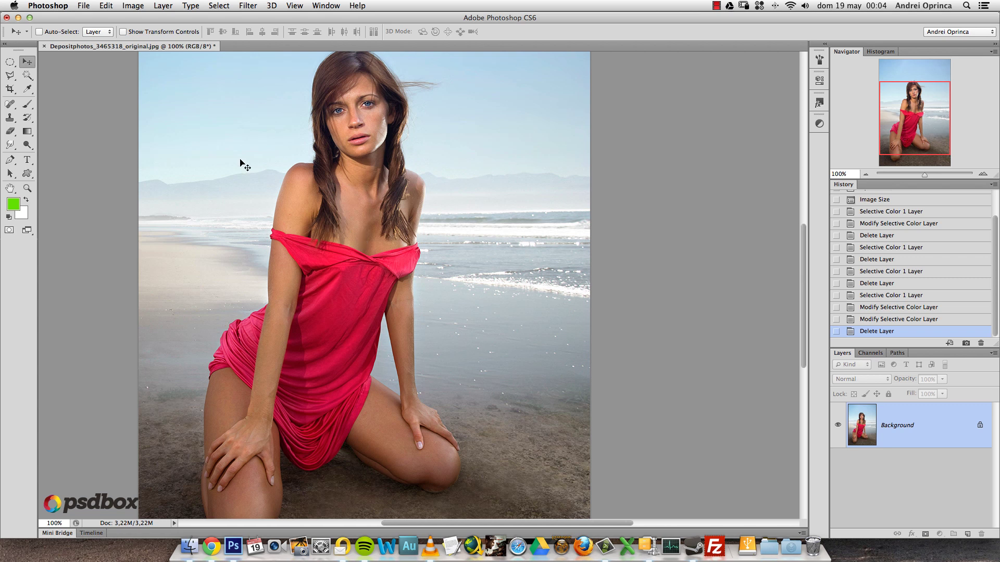
pyautogui.click(130, 7)
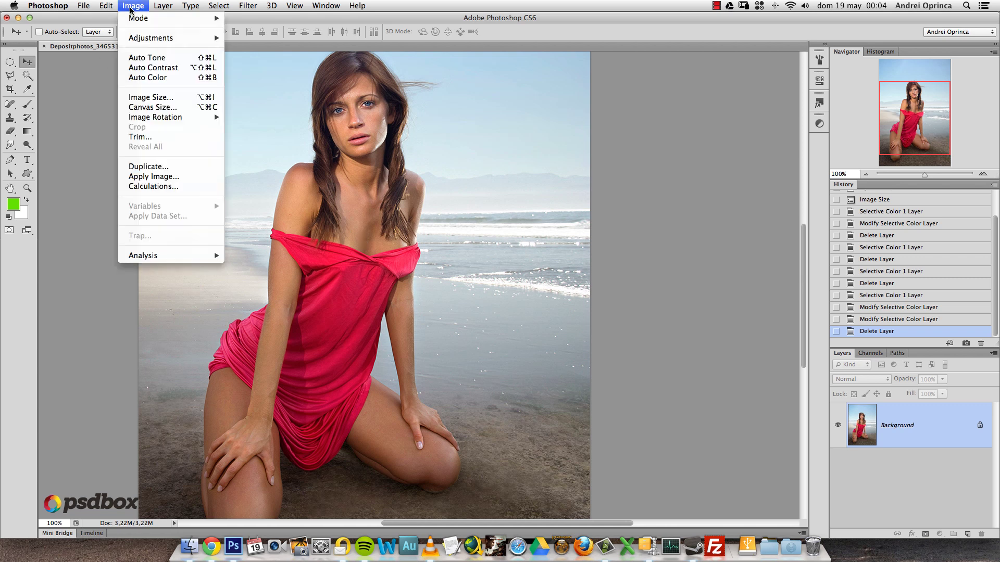
pyautogui.moveTo(163, 41)
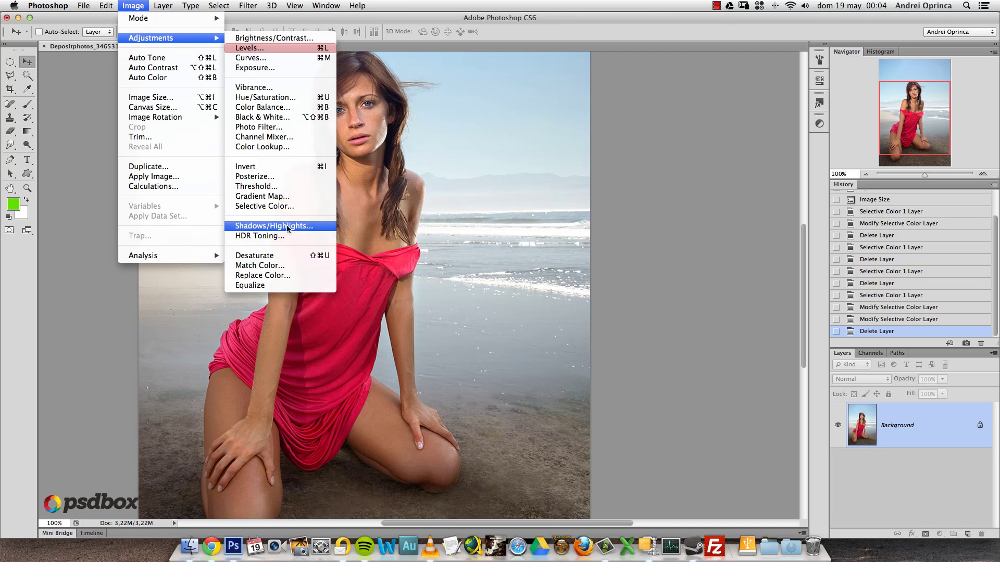
pyautogui.click(278, 206)
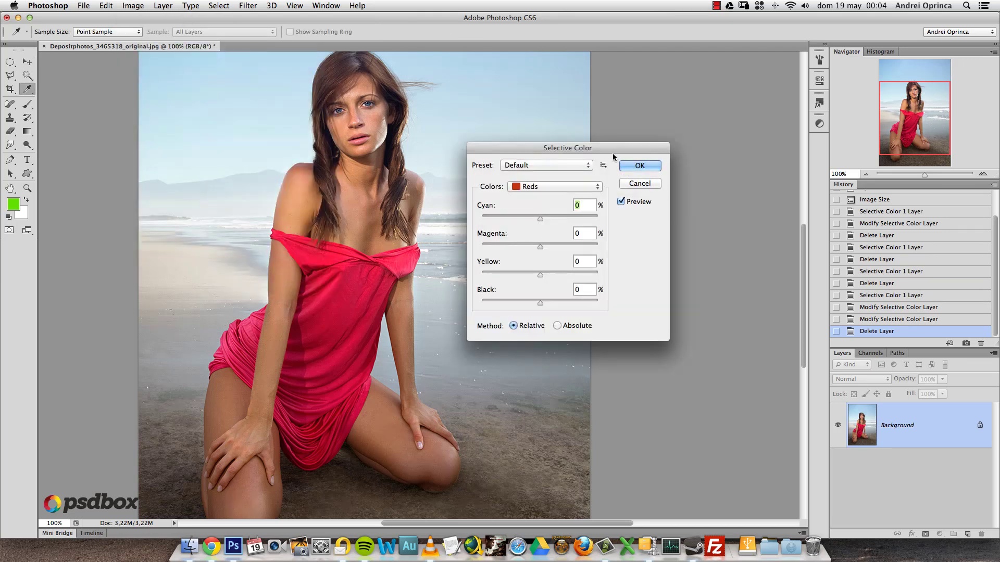
pyautogui.moveTo(604, 148); pyautogui.dragTo(635, 150)
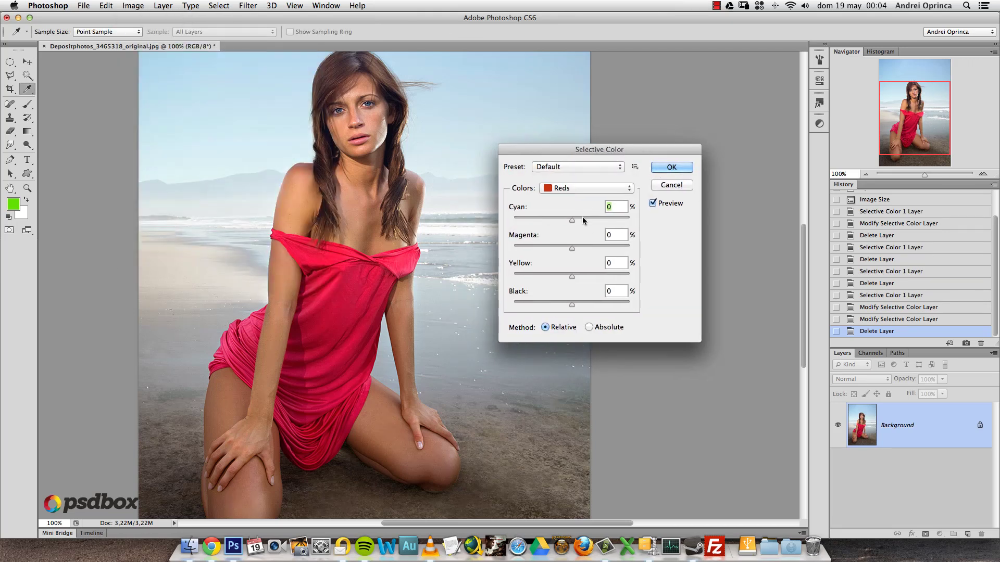
pyautogui.moveTo(572, 221); pyautogui.dragTo(531, 220)
pyautogui.moveTo(572, 248); pyautogui.dragTo(514, 276)
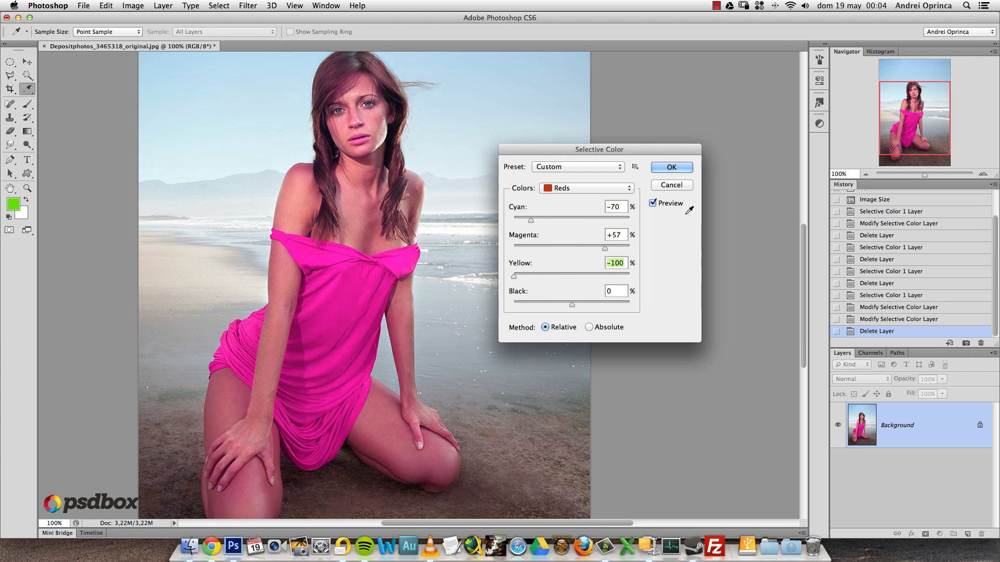
pyautogui.click(671, 167)
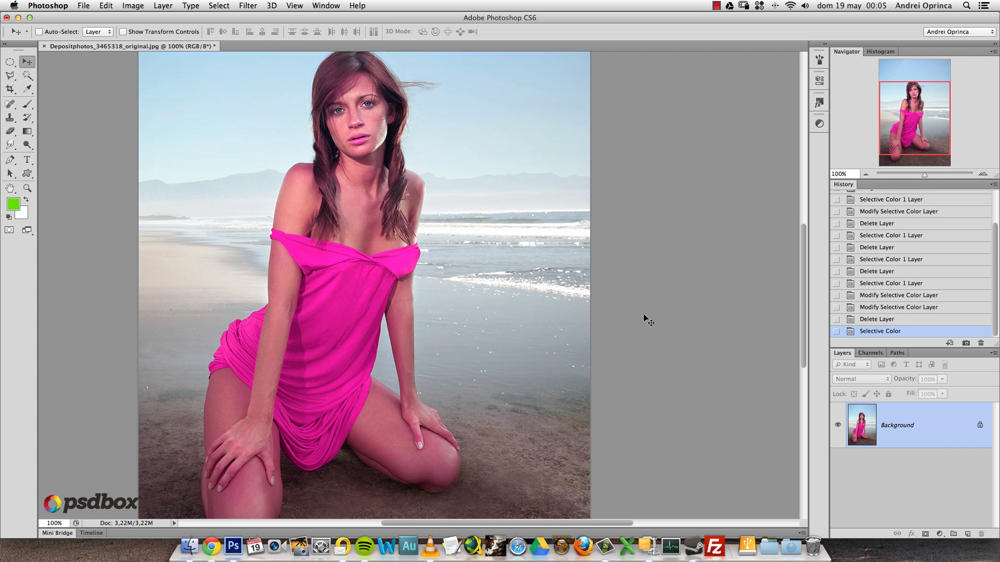
pyautogui.click(862, 321)
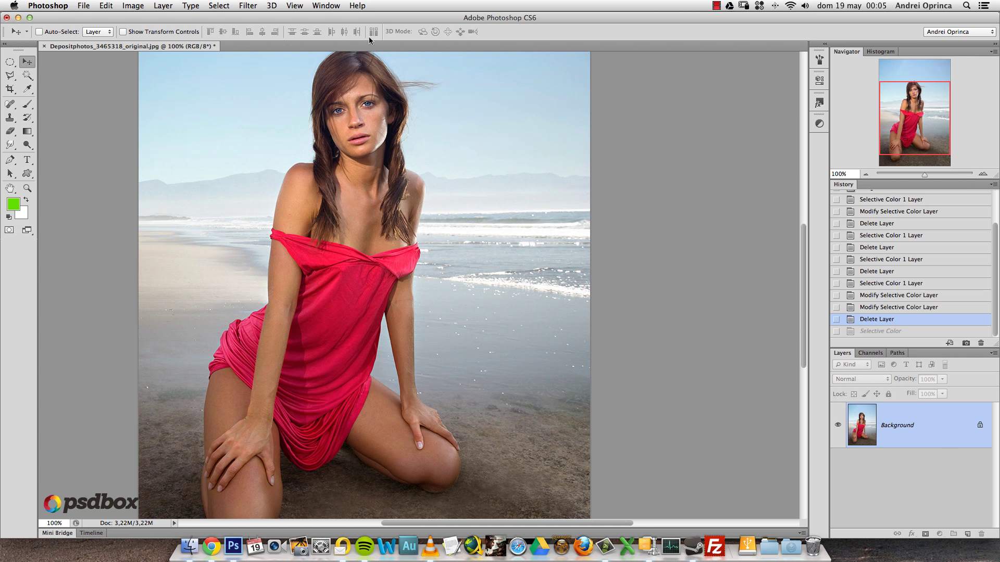
# - Add a Selective Color adjustment layer above the Background
pyautogui.click(163, 6)
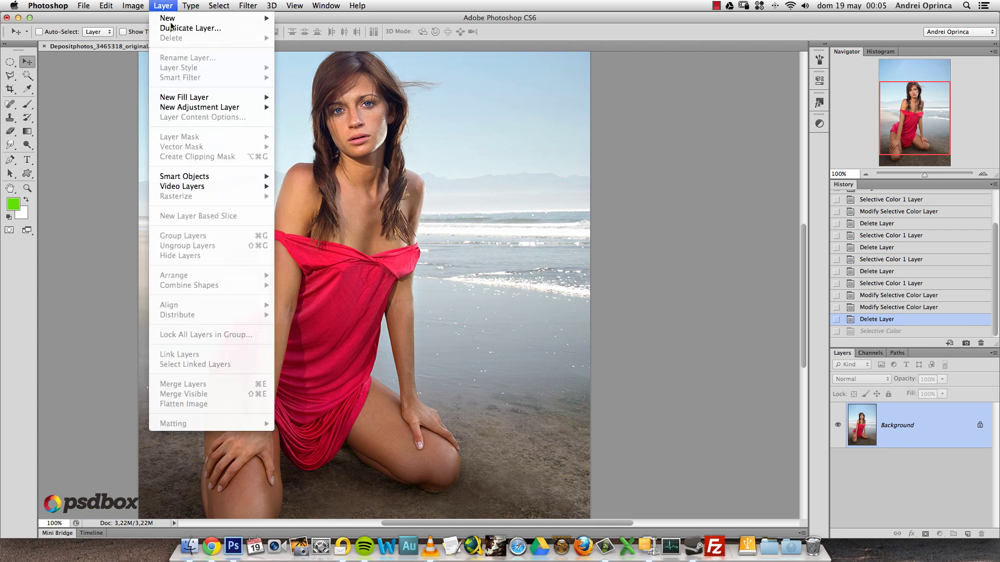
pyautogui.moveTo(215, 107)
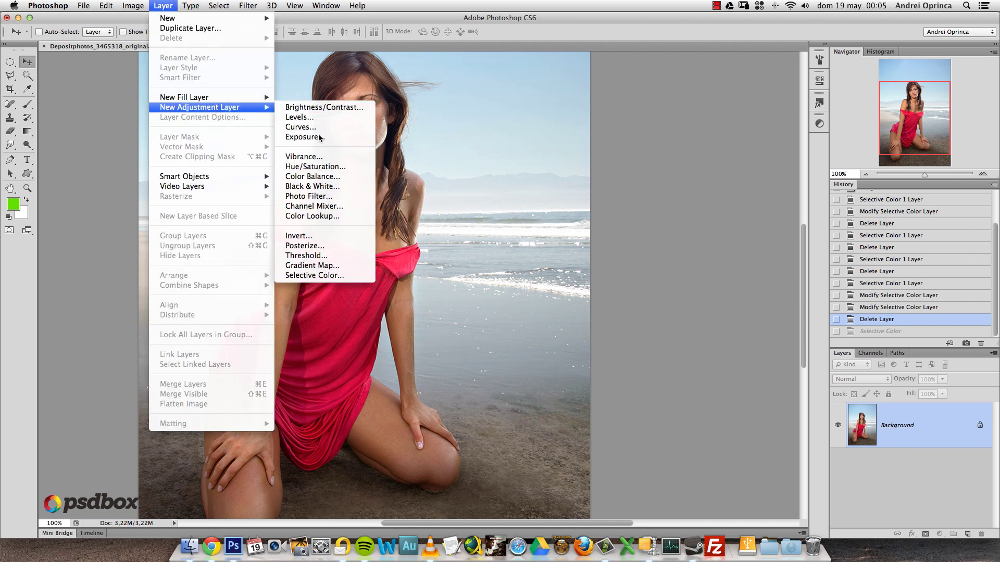
pyautogui.click(939, 423)
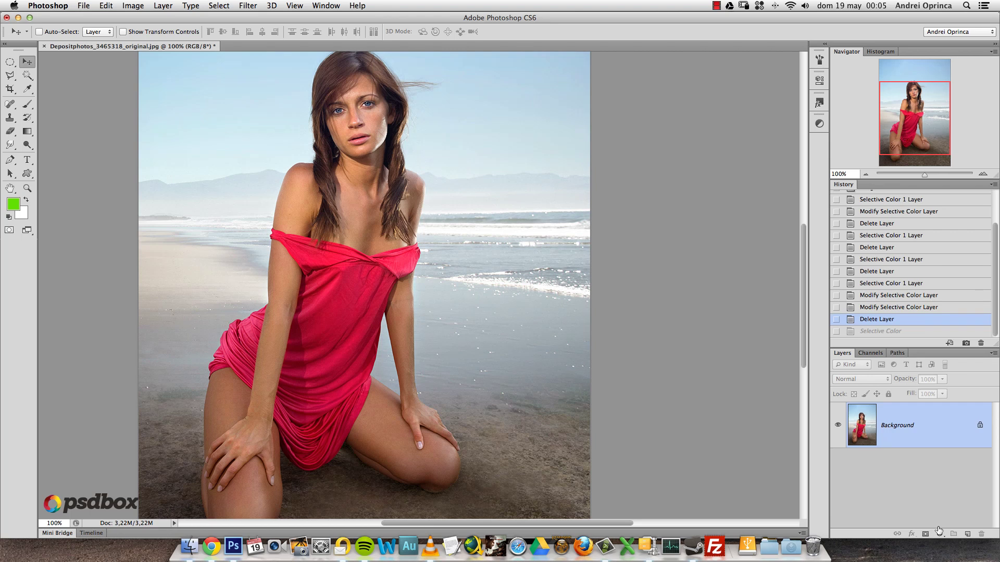
pyautogui.click(939, 534)
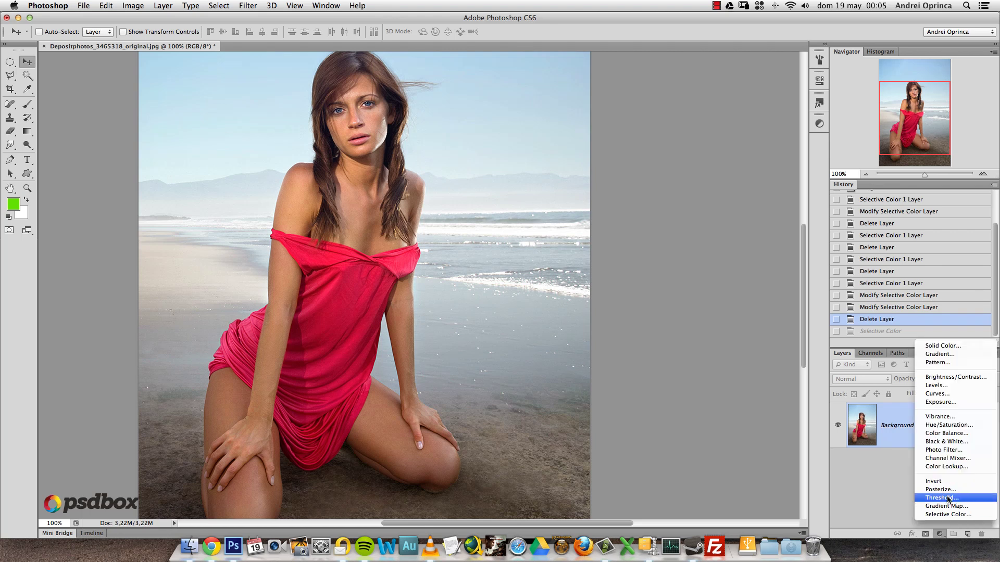
pyautogui.click(947, 515)
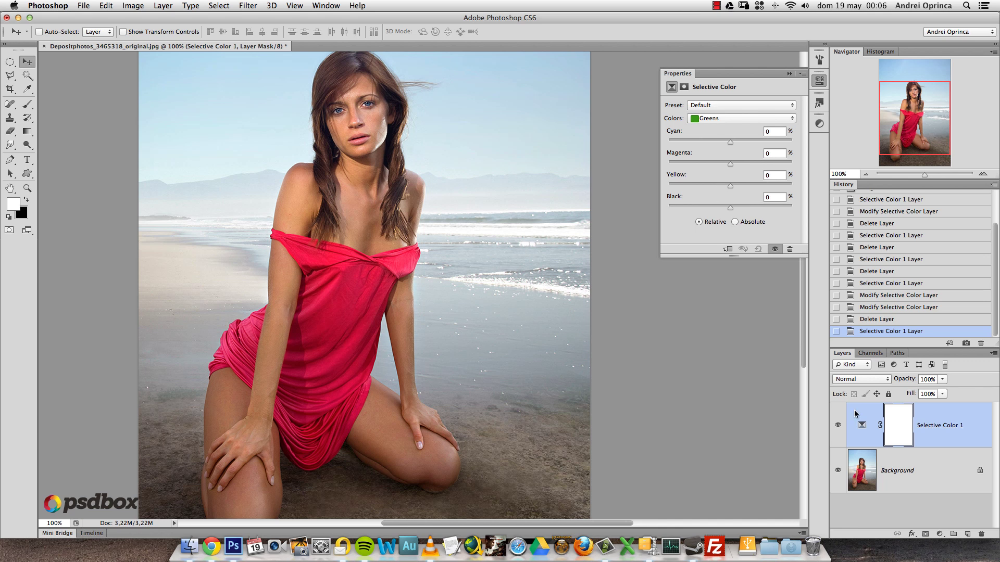
# - Examine the blend mode, layer style, opacity and mask options of the Selective Color layer
pyautogui.click(867, 380)
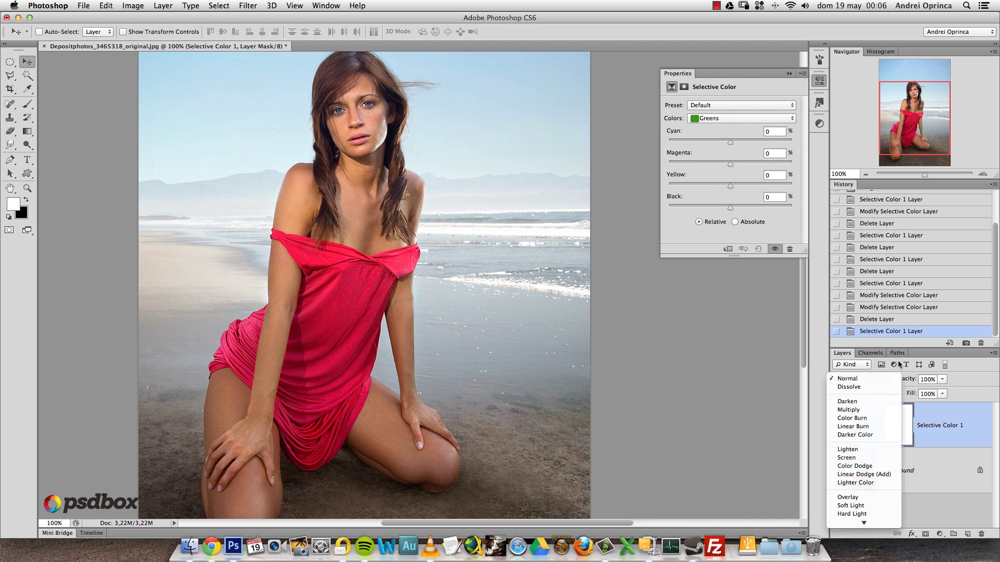
pyautogui.click(947, 412)
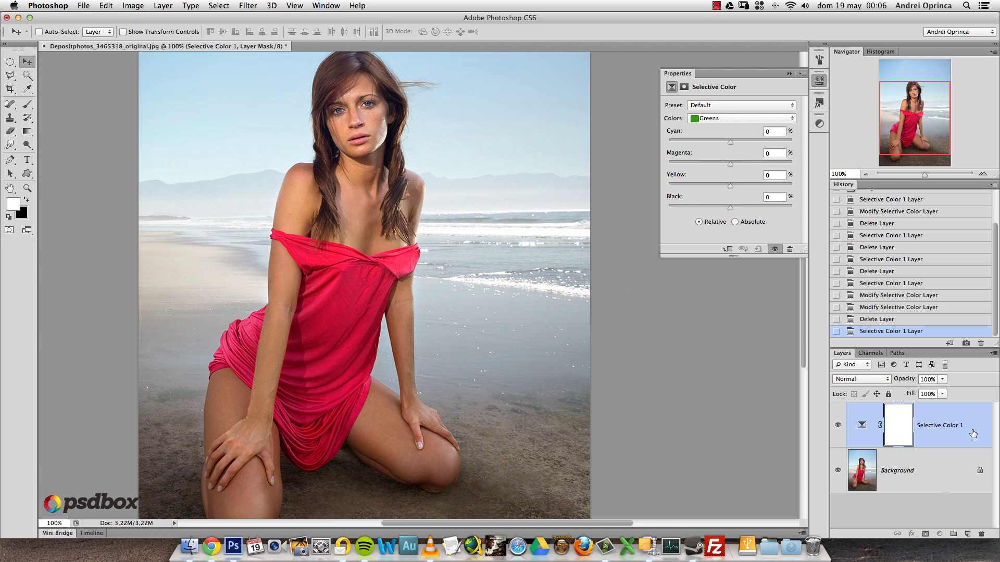
pyautogui.doubleClick(968, 437)
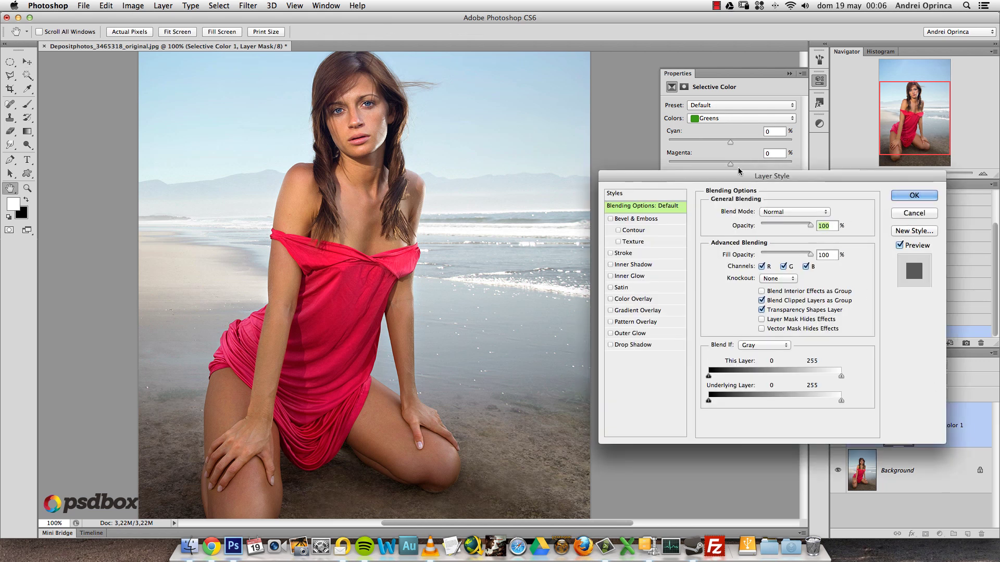
pyautogui.click(919, 217)
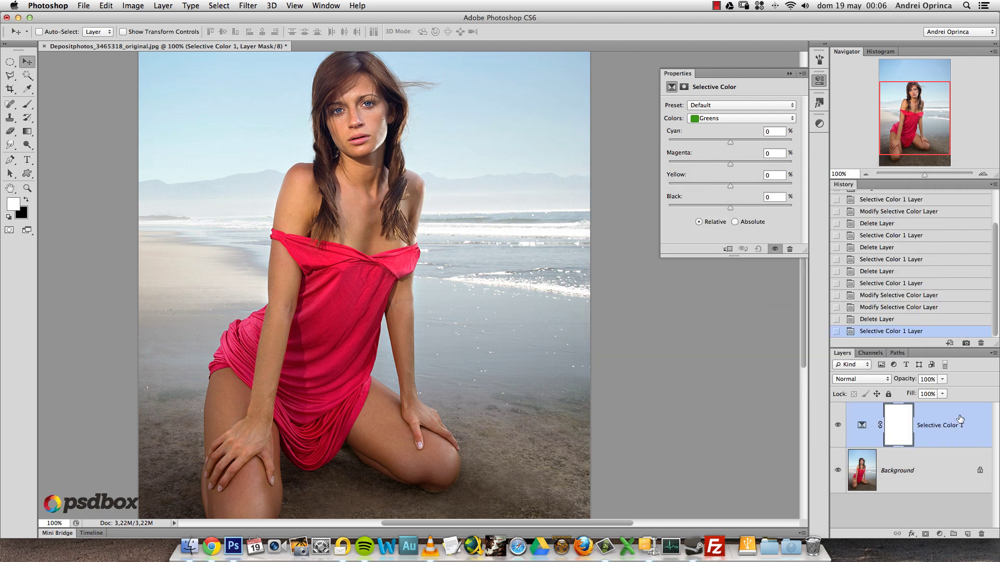
pyautogui.click(942, 379)
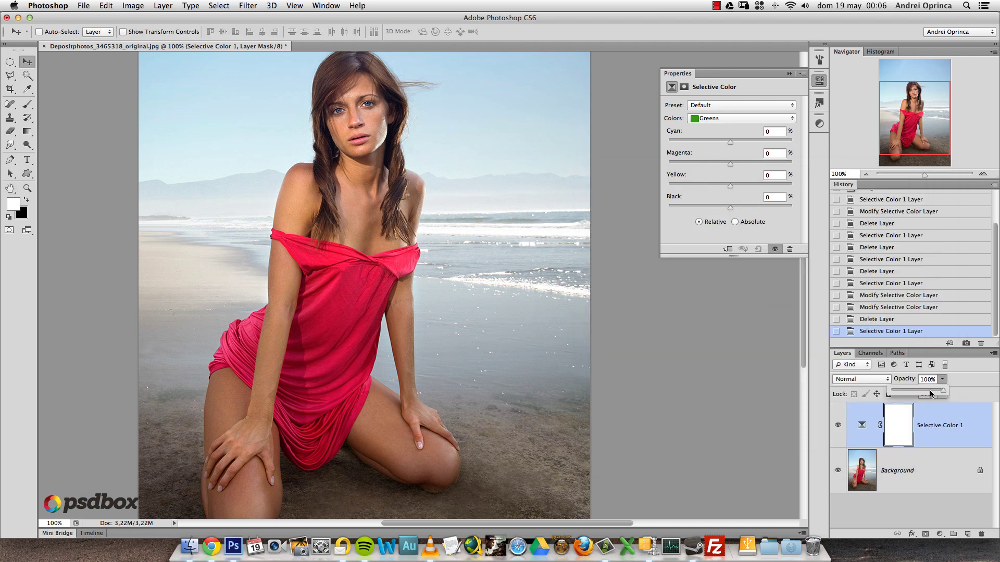
pyautogui.click(958, 422)
pyautogui.click(900, 410)
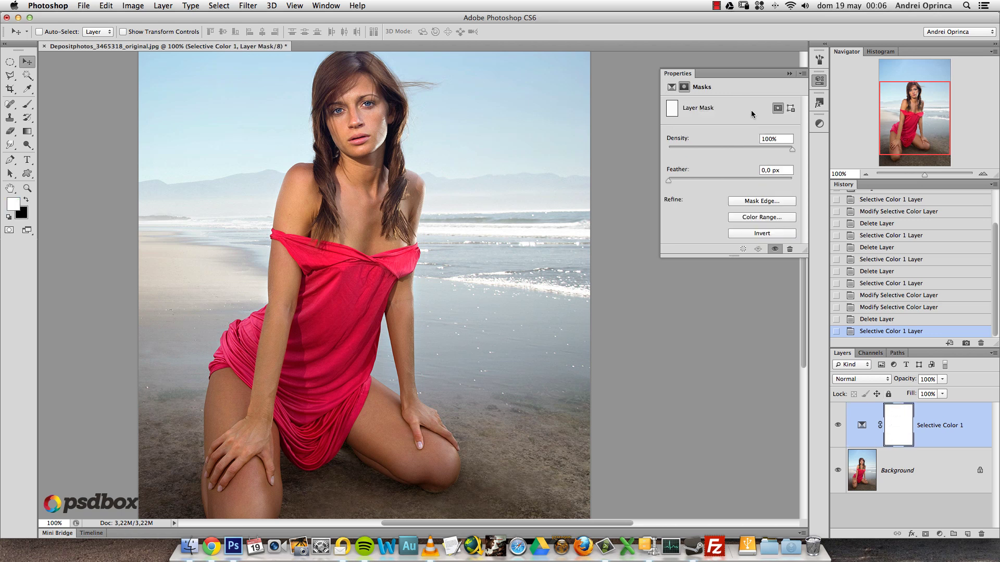
pyautogui.click(672, 87)
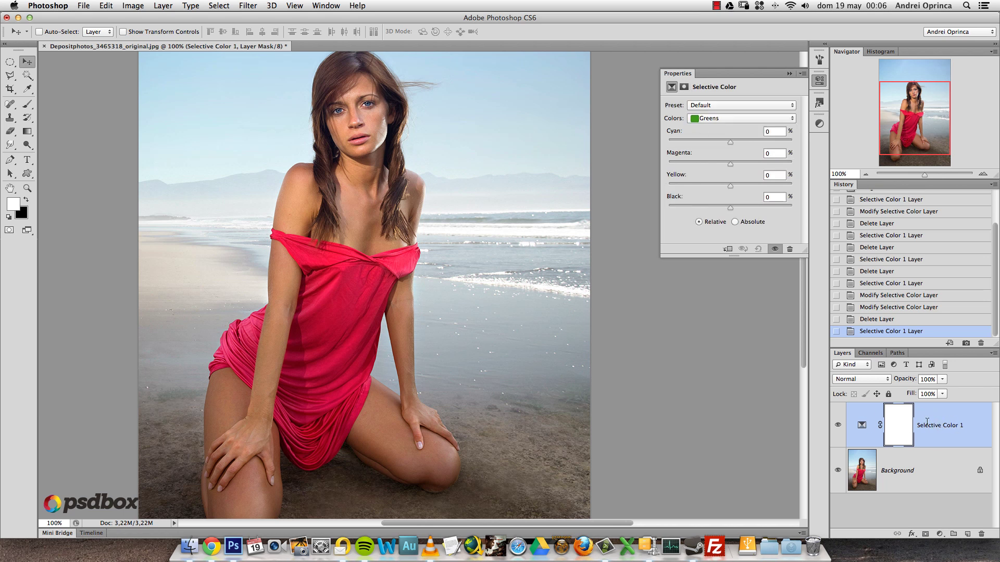
# - Set the Selective Color layer to target the Reds
pyautogui.click(734, 119)
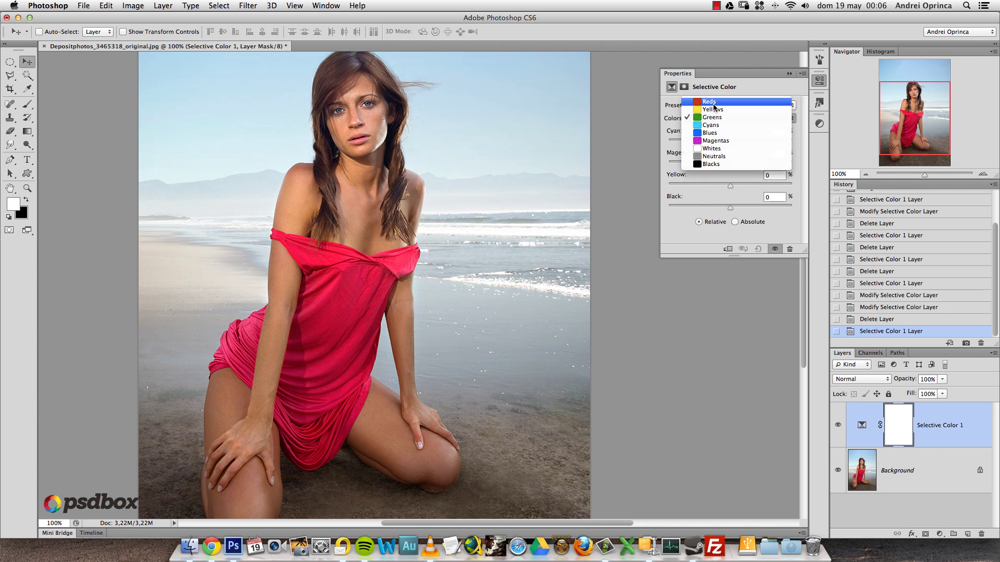
pyautogui.click(714, 103)
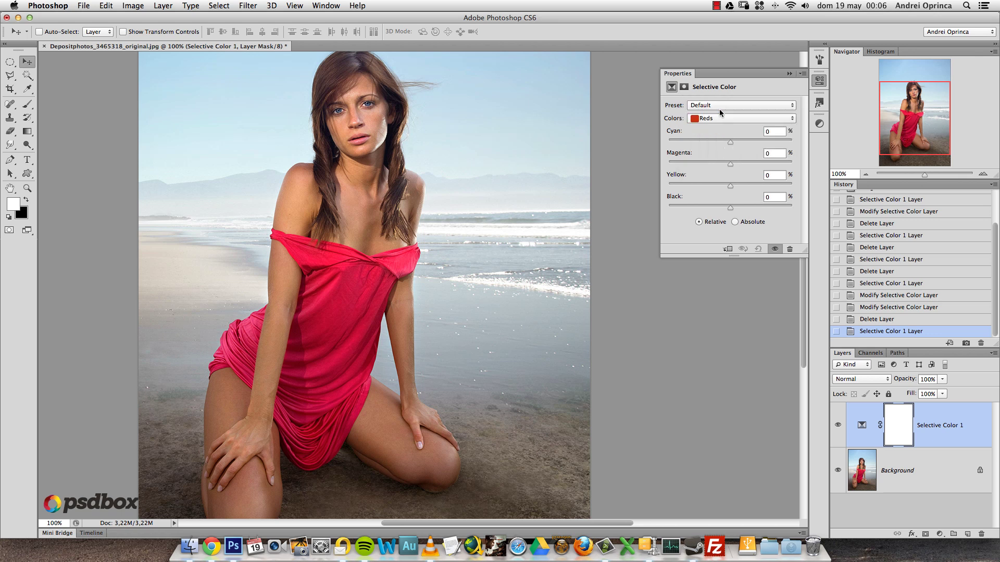
pyautogui.click(791, 119)
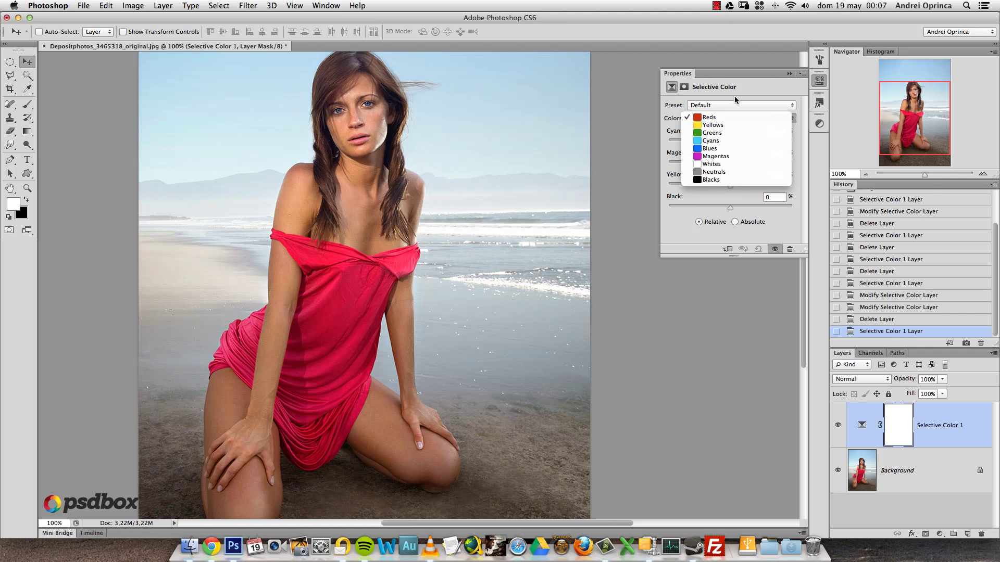
pyautogui.click(709, 120)
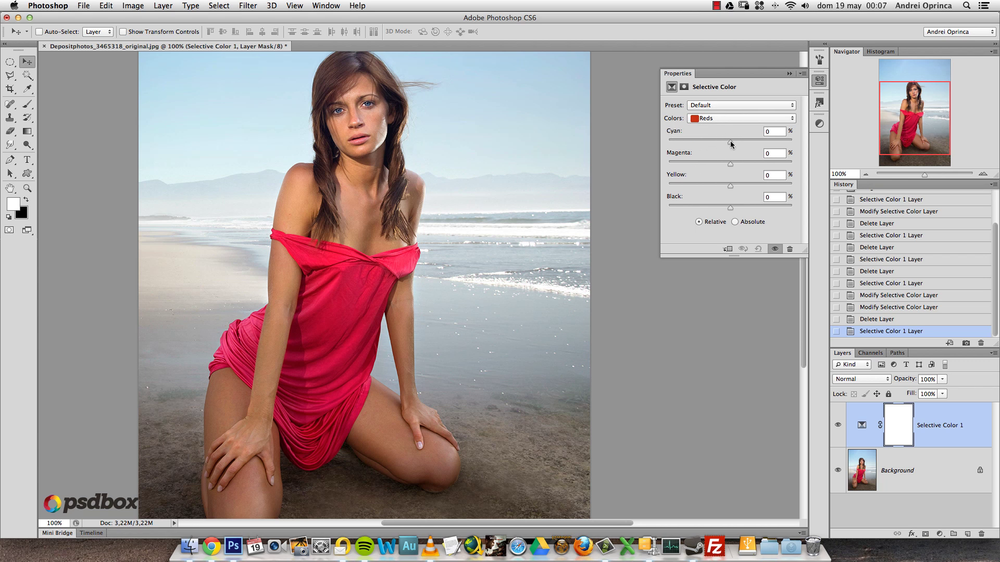
# - Try shifting the Reds with Cyan at +71, Magenta at -16 and Yellow at -12
pyautogui.moveTo(731, 141); pyautogui.dragTo(774, 140)
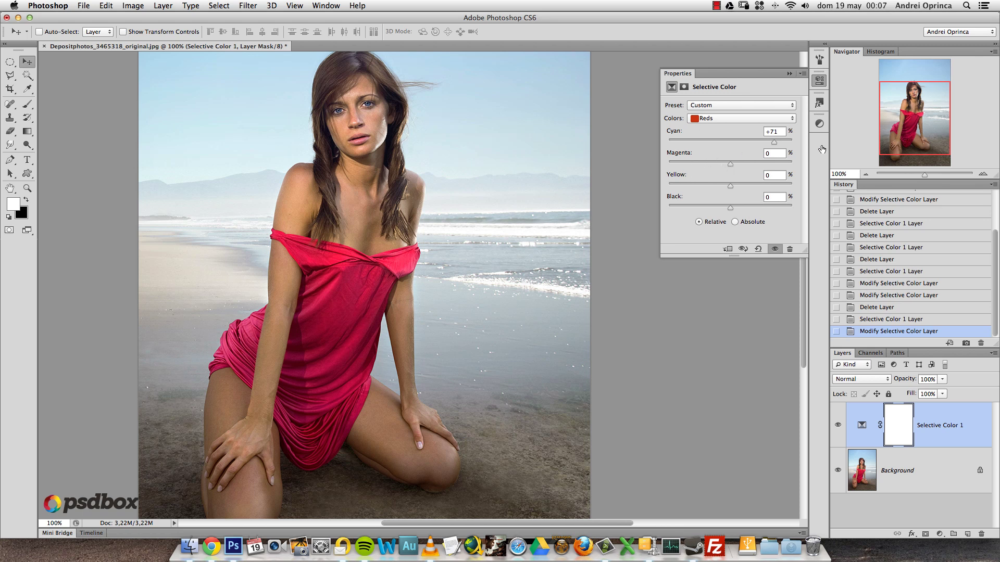
pyautogui.moveTo(734, 162); pyautogui.dragTo(692, 189)
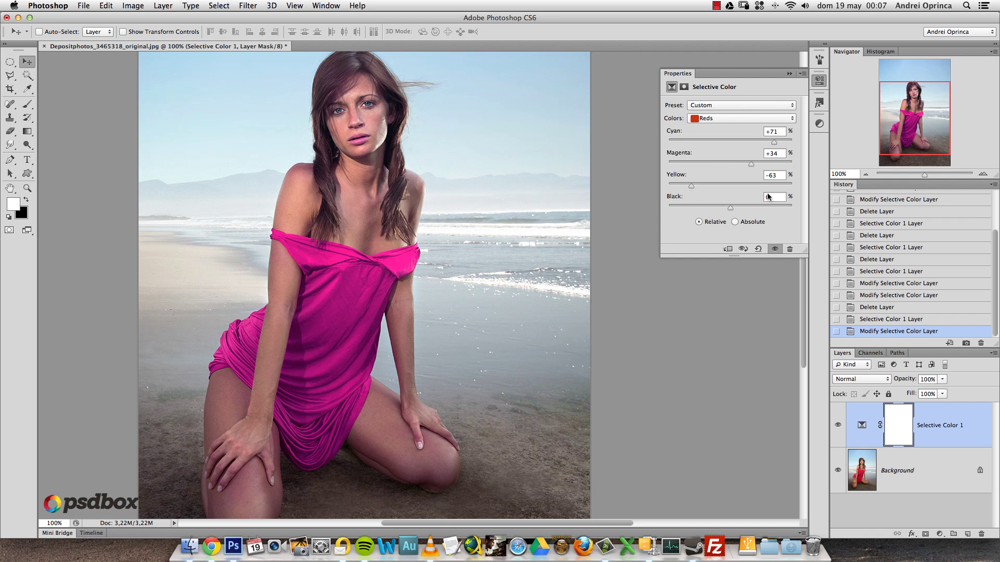
pyautogui.moveTo(691, 185)
pyautogui.mouseDown()
pyautogui.moveTo(705, 186)
pyautogui.moveTo(685, 192)
pyautogui.mouseUp()
pyautogui.moveTo(751, 166); pyautogui.dragTo(720, 168)
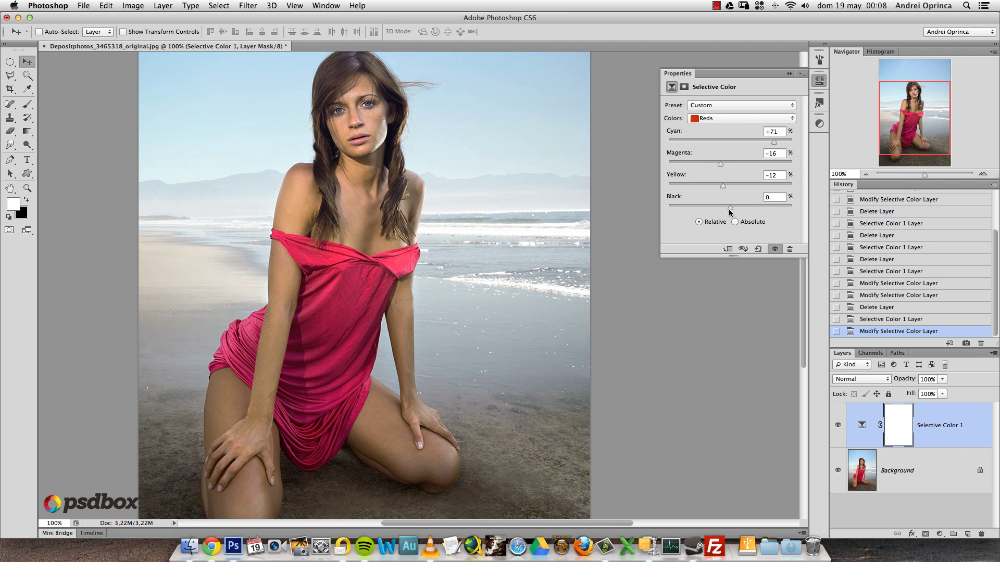
# - Try Black at -64 and +43 for the Reds, and reset the adjustment to its defaults
pyautogui.moveTo(731, 210); pyautogui.dragTo(689, 210)
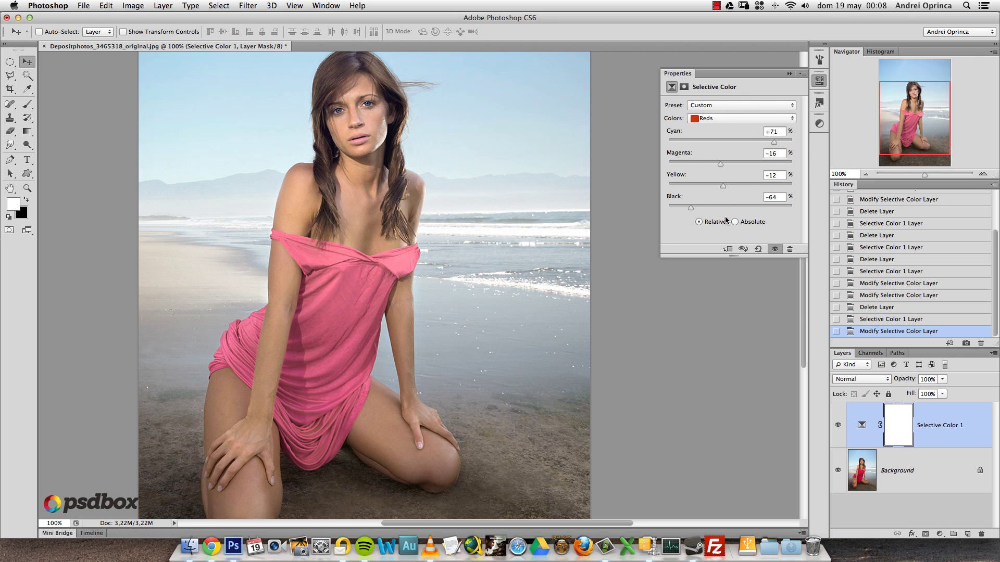
pyautogui.moveTo(690, 207); pyautogui.dragTo(750, 207)
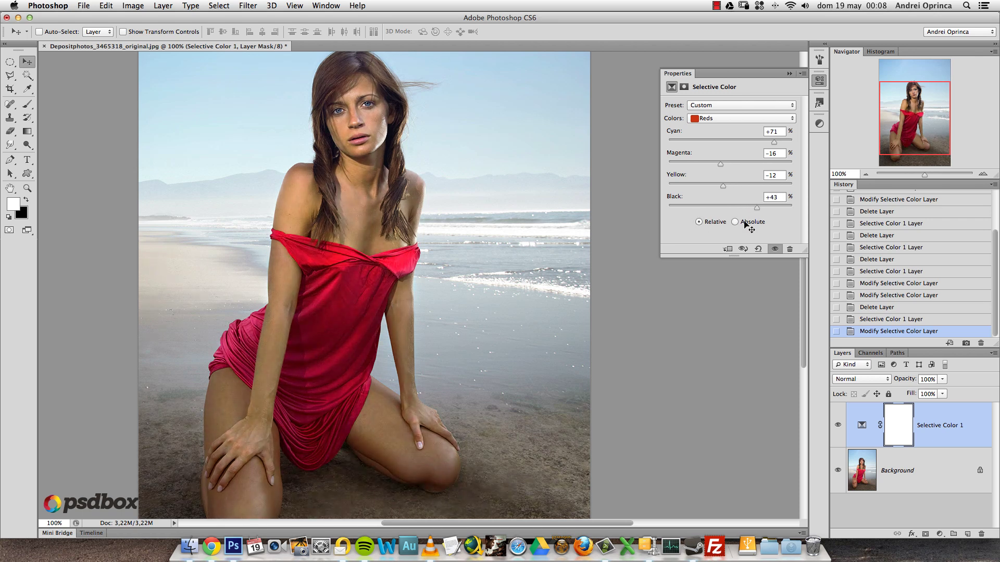
pyautogui.click(758, 249)
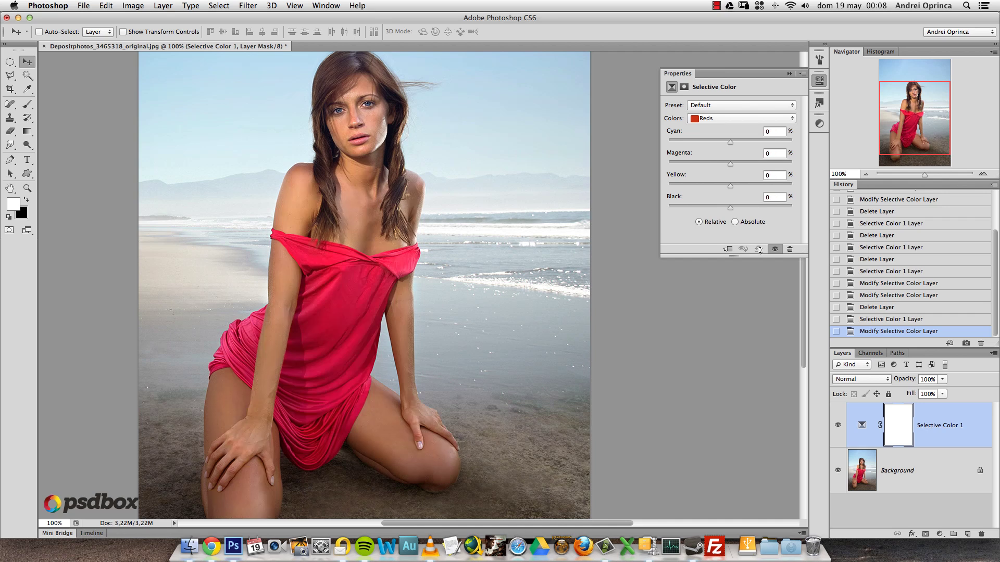
# - Try lowering Cyan and Black for another color range, and reset the Selective Color adjustment
pyautogui.click(740, 118)
pyautogui.click(714, 136)
pyautogui.moveTo(730, 142); pyautogui.dragTo(672, 142)
pyautogui.moveTo(769, 207); pyautogui.dragTo(691, 208)
pyautogui.click(758, 249)
pyautogui.click(722, 119)
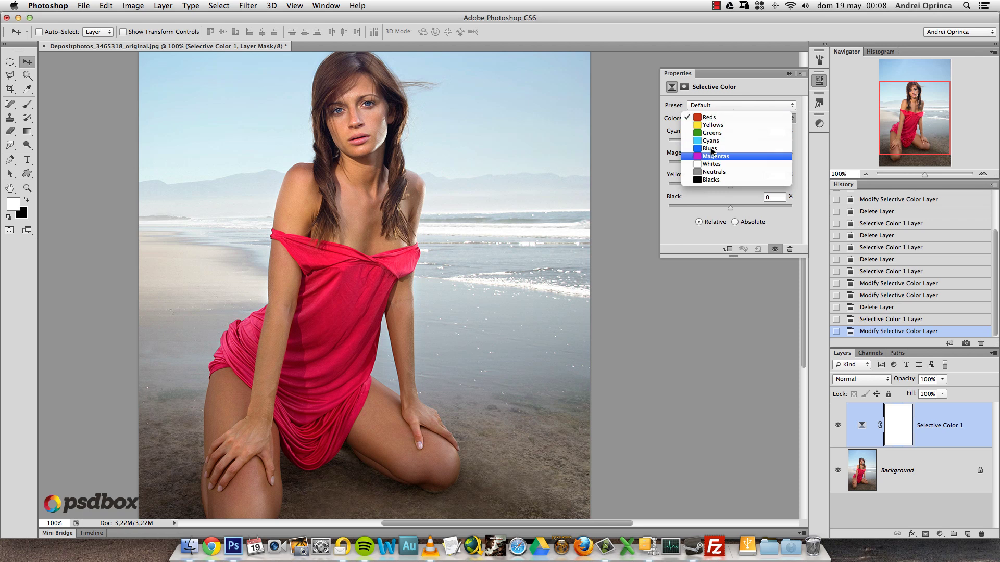
pyautogui.click(742, 118)
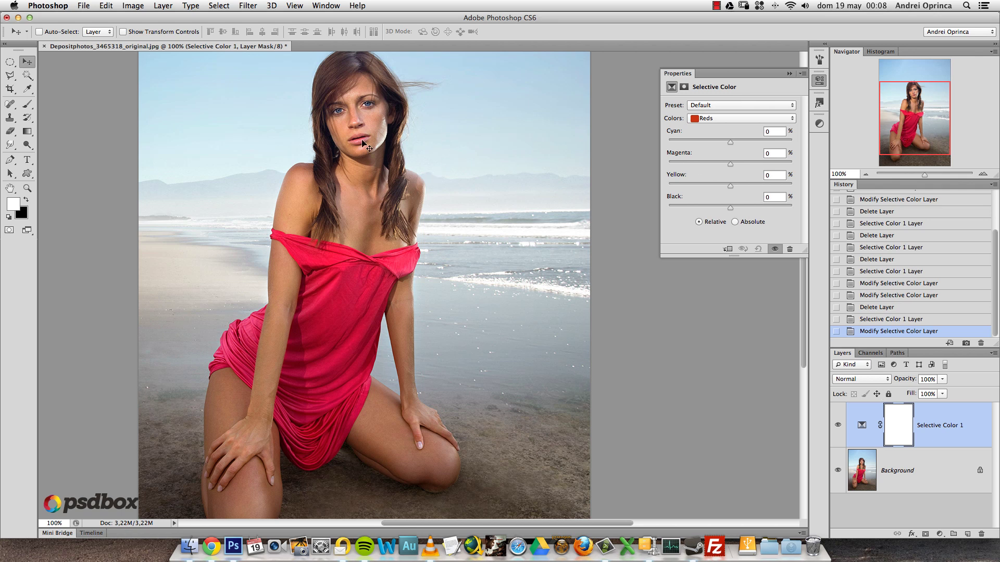
pyautogui.click(726, 119)
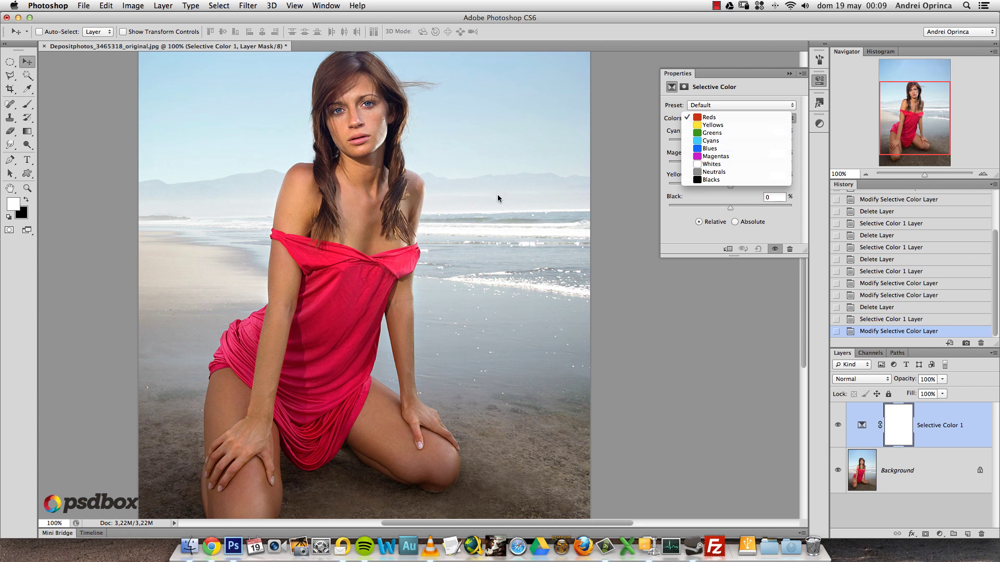
pyautogui.click(733, 88)
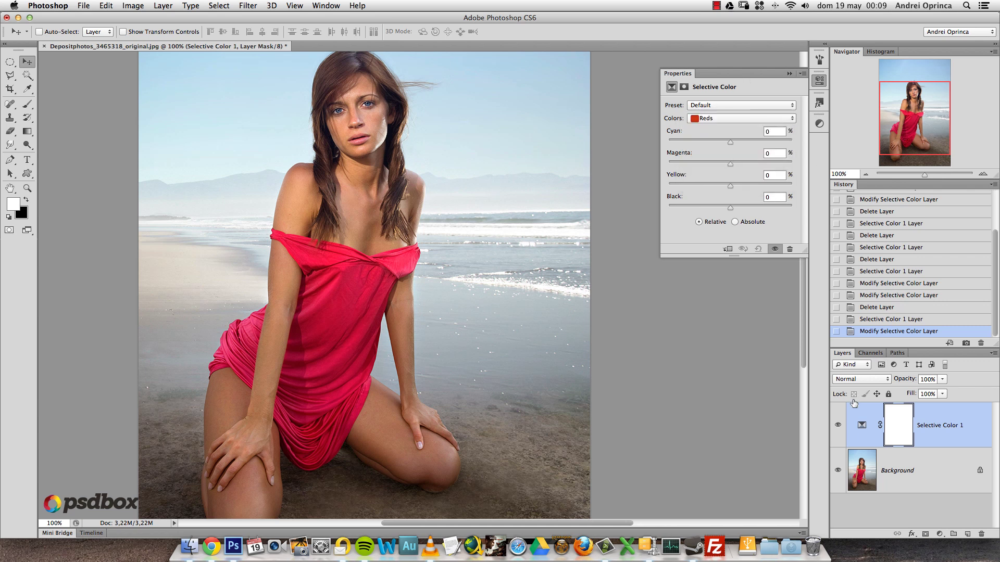
# - Add a Channel Mixer adjustment layer above the Selective Color layer and hide the Selective Color layer
pyautogui.click(941, 535)
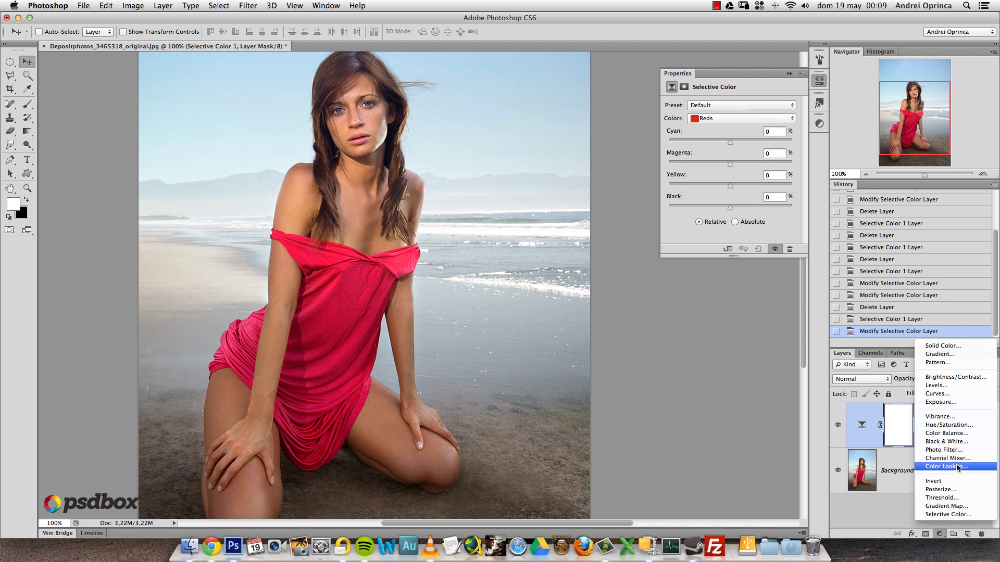
pyautogui.click(951, 460)
pyautogui.click(837, 470)
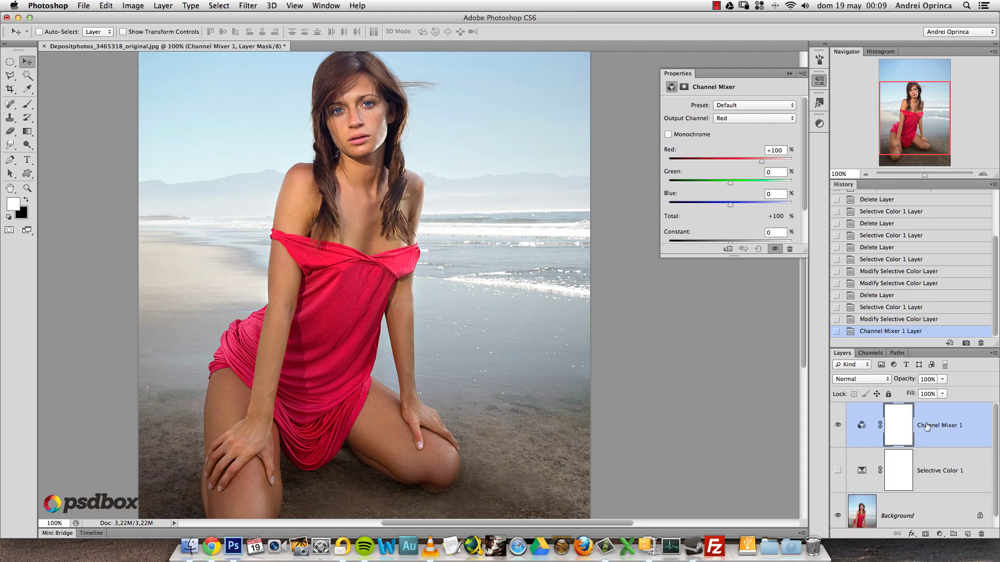
# - Try Red at +2 for the Green output channel of the Channel Mixer layer
pyautogui.click(742, 118)
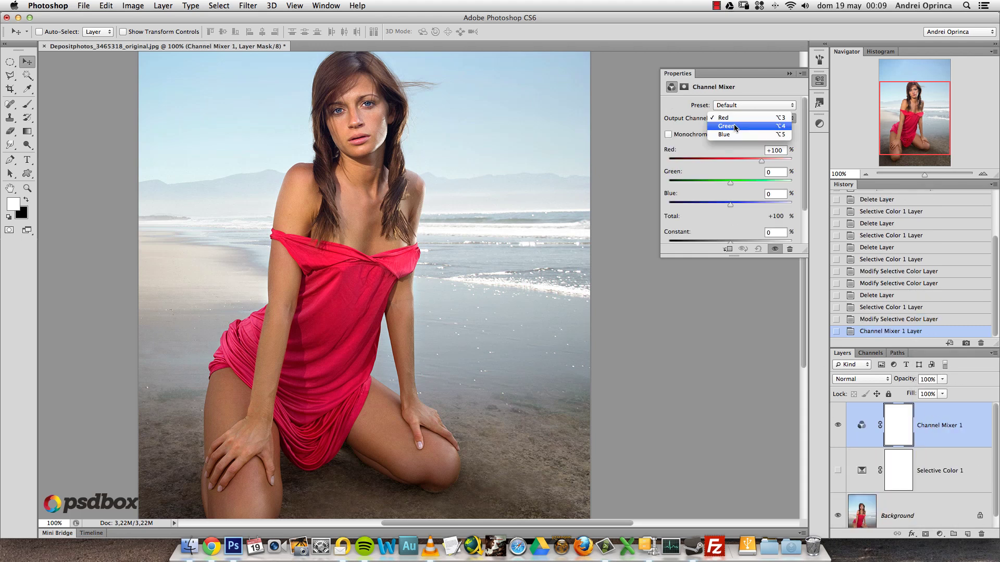
pyautogui.press('Return')
pyautogui.moveTo(735, 161); pyautogui.dragTo(731, 181)
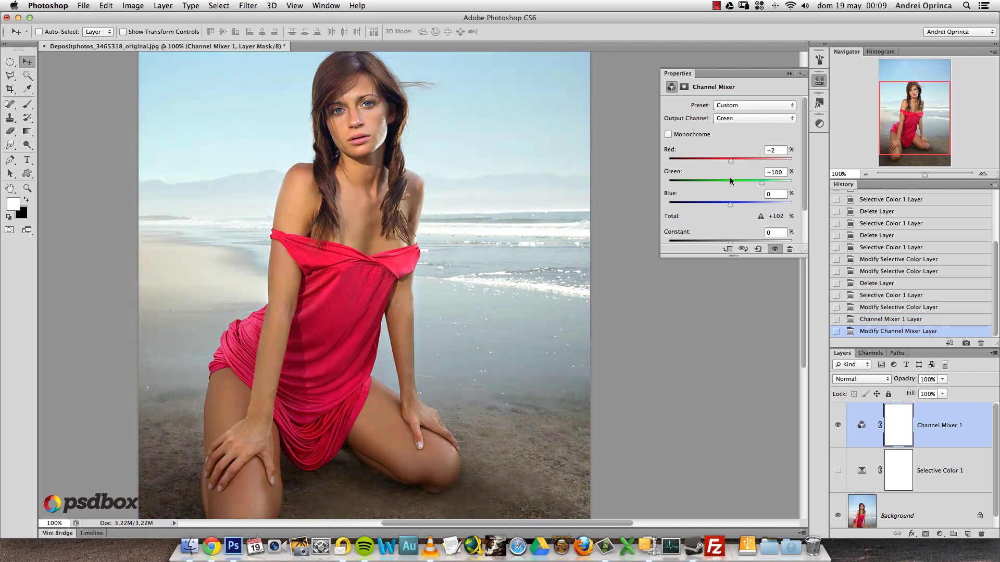
# - View the image's Red, Green and Blue channels one by one, and return to the RGB composite and the layer list
pyautogui.click(870, 353)
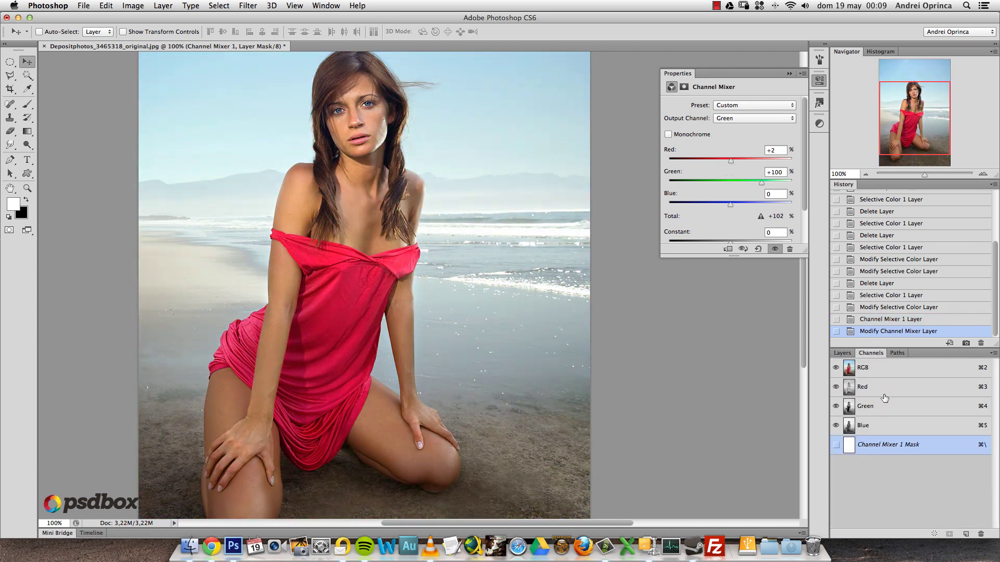
pyautogui.click(863, 388)
pyautogui.click(872, 366)
pyautogui.click(865, 389)
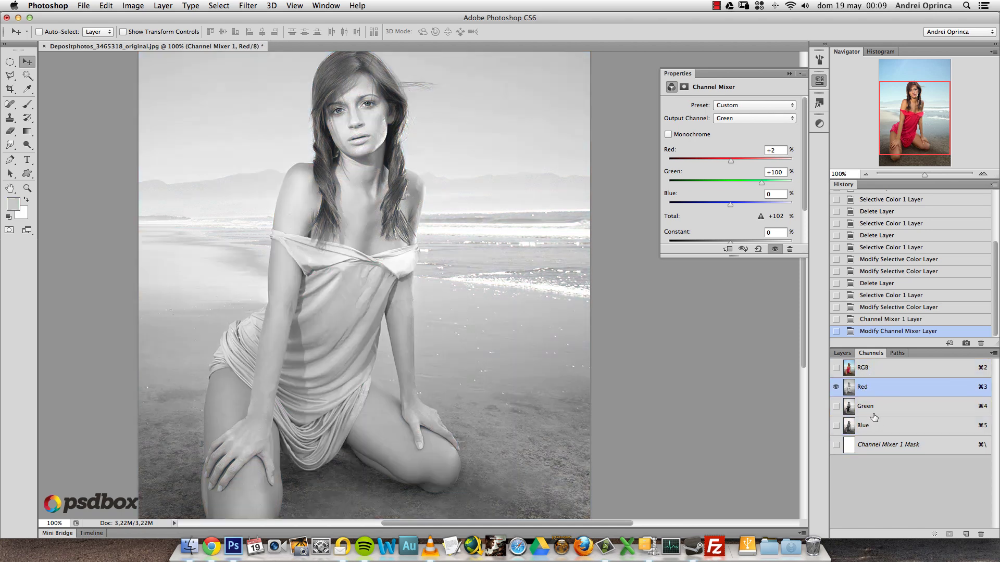
pyautogui.click(873, 414)
pyautogui.click(876, 426)
pyautogui.click(867, 388)
pyautogui.click(876, 370)
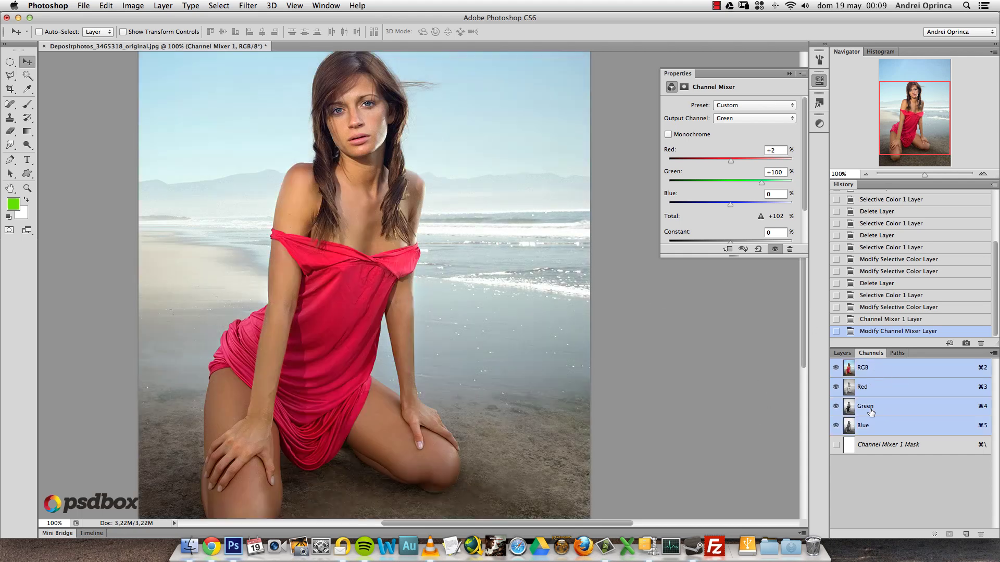
pyautogui.click(842, 353)
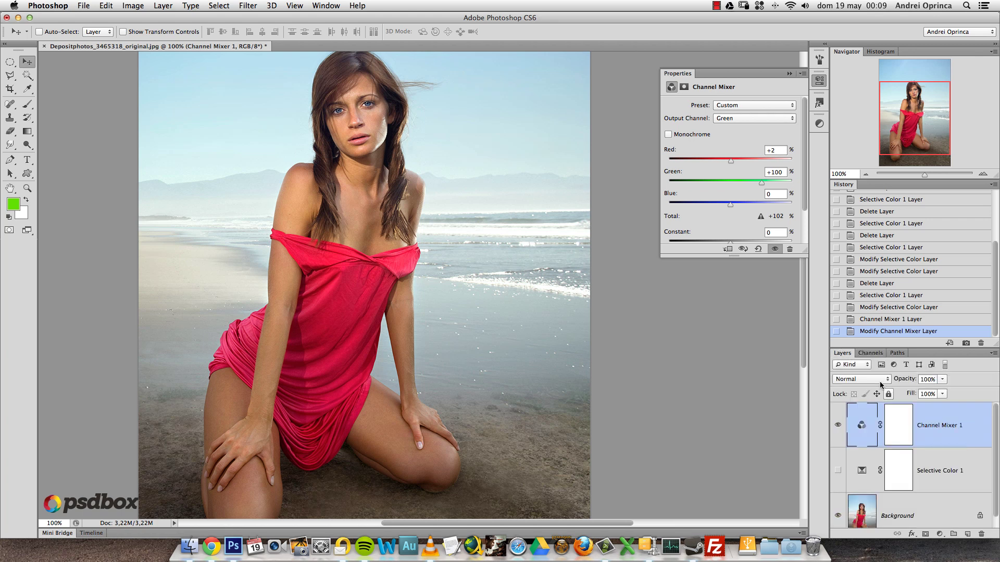
# - Try Red at +92 for the Red output channel of the Channel Mixer layer
pyautogui.click(739, 120)
pyautogui.click(726, 109)
pyautogui.moveTo(759, 162)
pyautogui.mouseDown()
pyautogui.moveTo(738, 161)
pyautogui.moveTo(759, 161)
pyautogui.mouseUp()
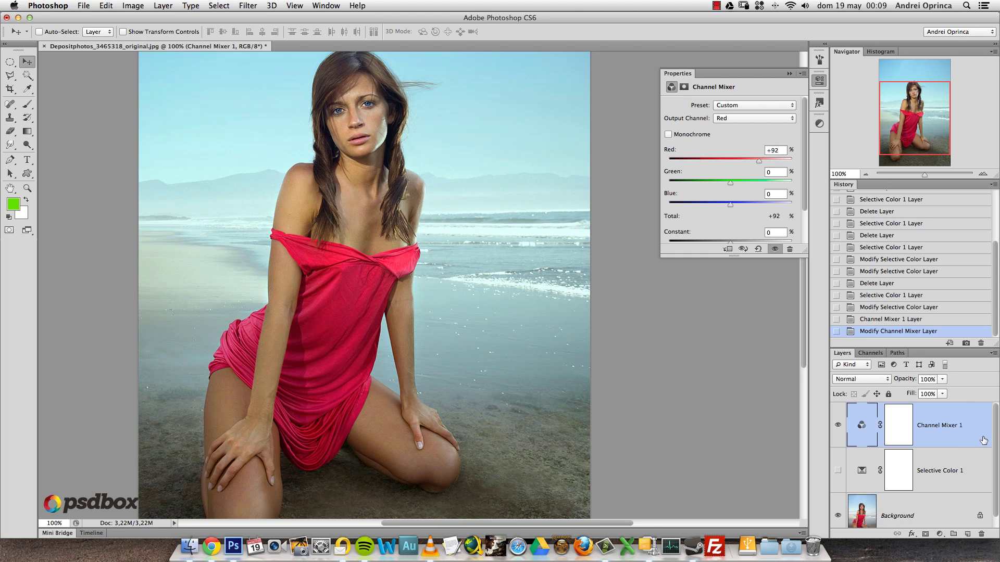
# - Delete the Channel Mixer layer and show the Selective Color layer again
pyautogui.moveTo(982, 436); pyautogui.dragTo(980, 532)
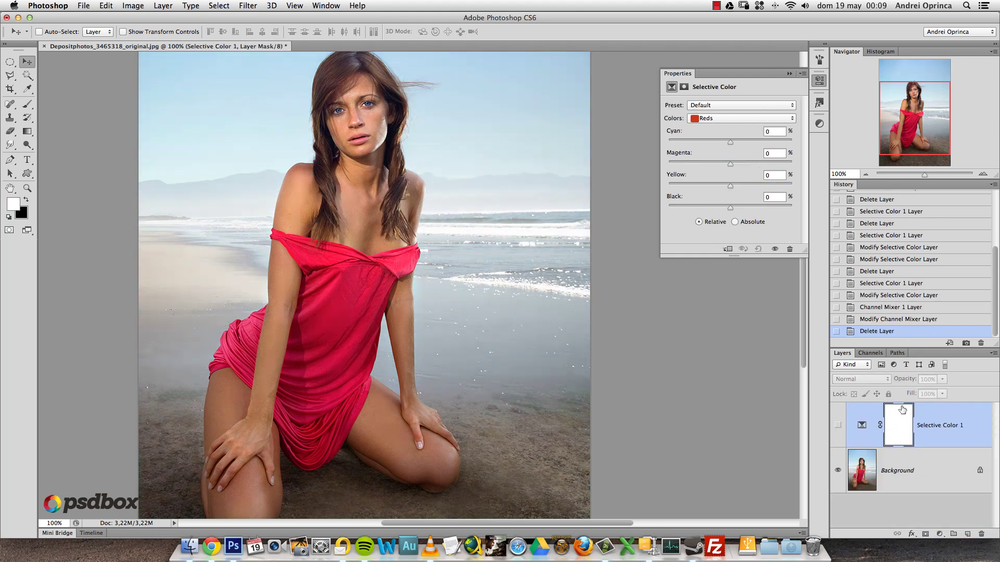
pyautogui.click(839, 427)
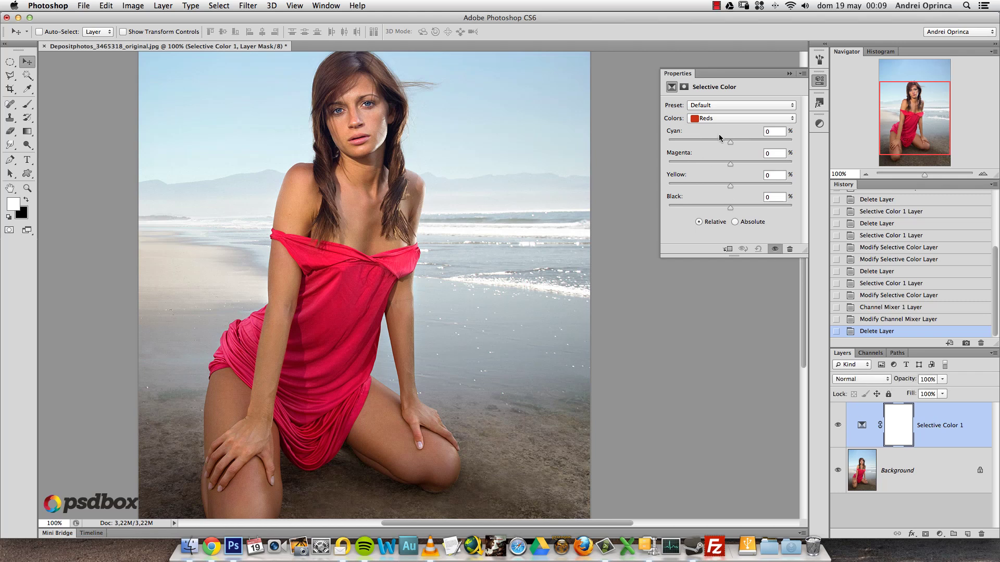
# - Switch the Selective Color layer's target range to Neutrals, to Blacks and back to Reds
pyautogui.click(721, 116)
pyautogui.click(721, 119)
pyautogui.click(728, 120)
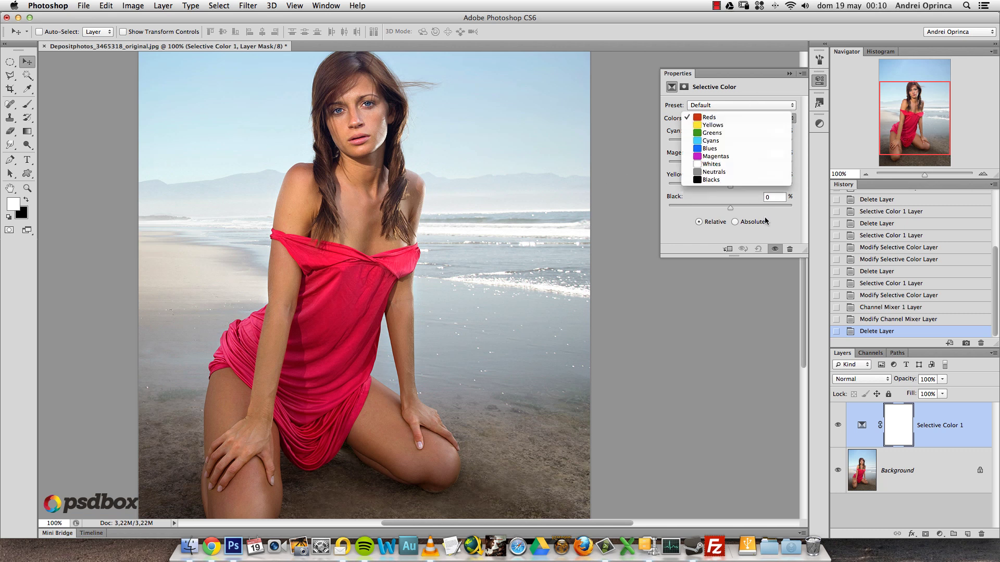
pyautogui.click(721, 168)
pyautogui.moveTo(377, 343); pyautogui.dragTo(395, 322)
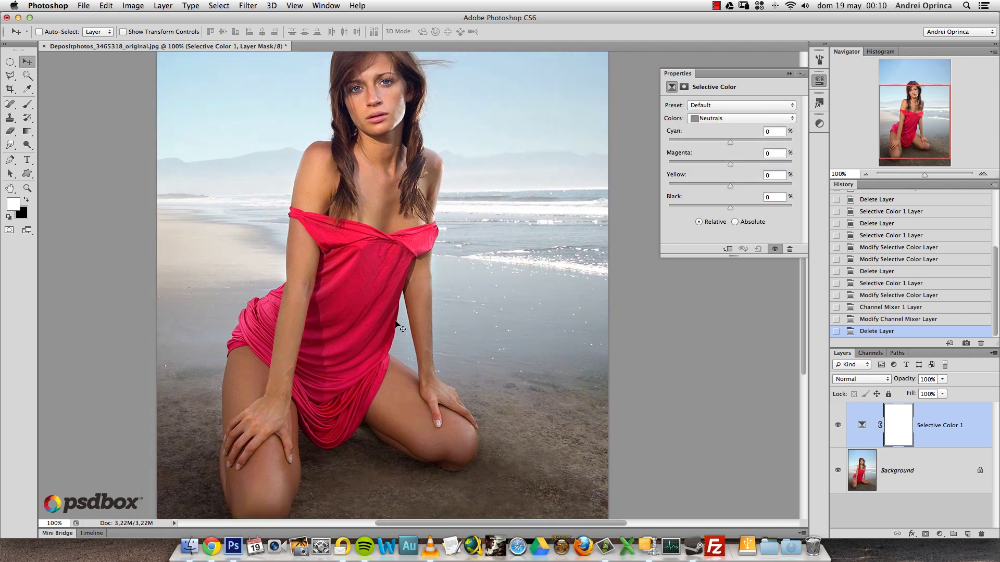
pyautogui.click(735, 121)
pyautogui.click(727, 131)
pyautogui.click(723, 119)
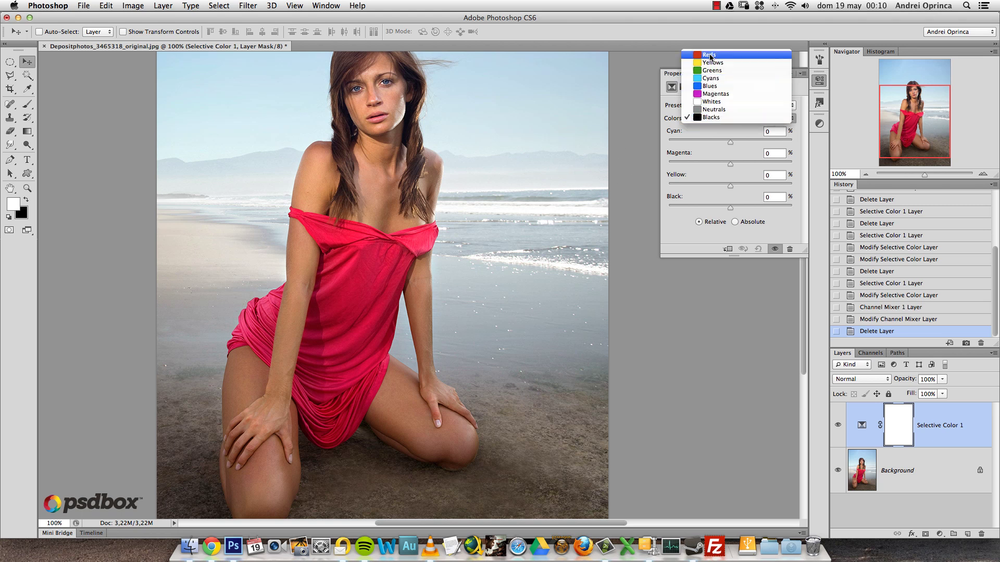
pyautogui.click(710, 56)
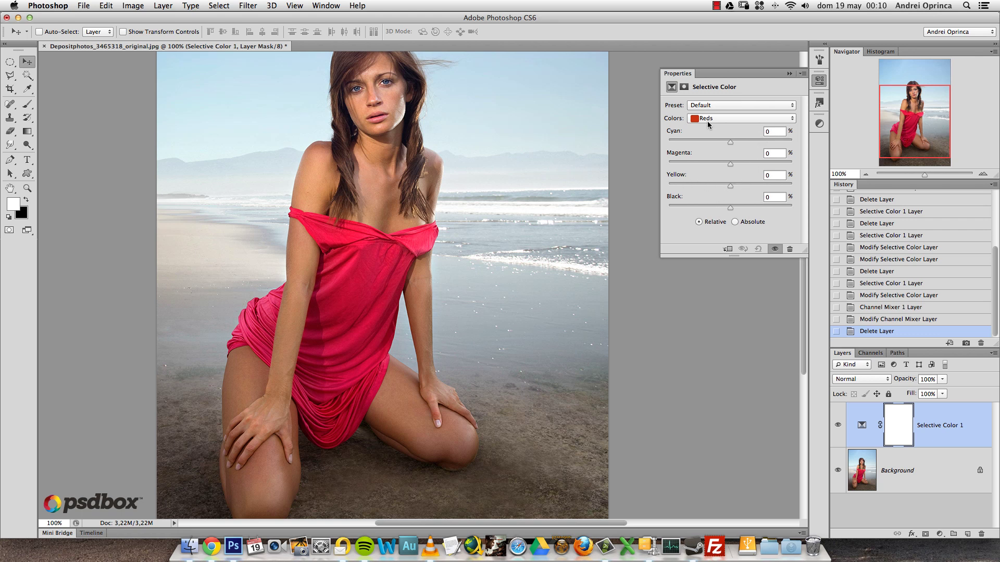
# - Try Yellow at -90 for the Blacks in the Selective Color layer, and set it back to 0
pyautogui.click(711, 121)
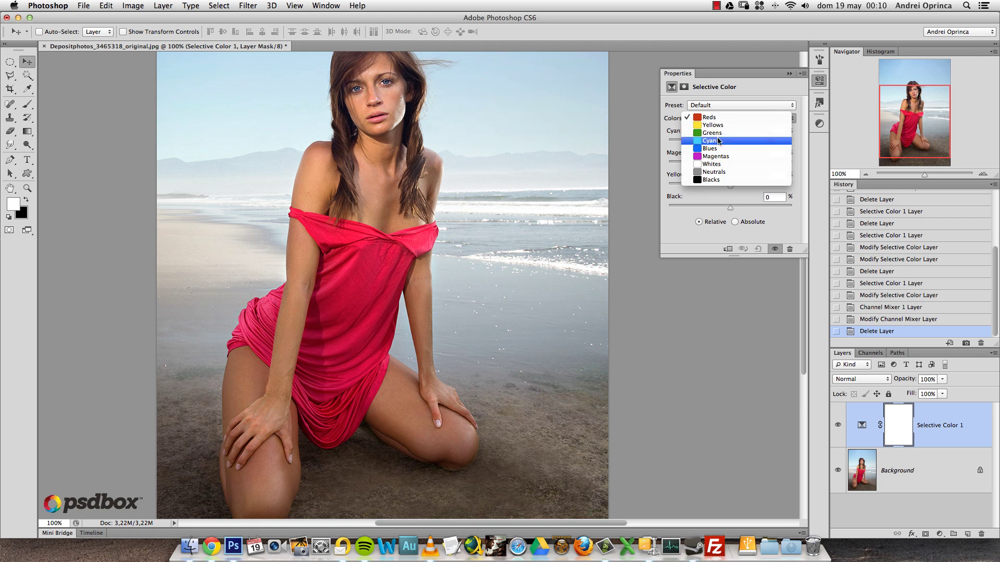
pyautogui.click(718, 179)
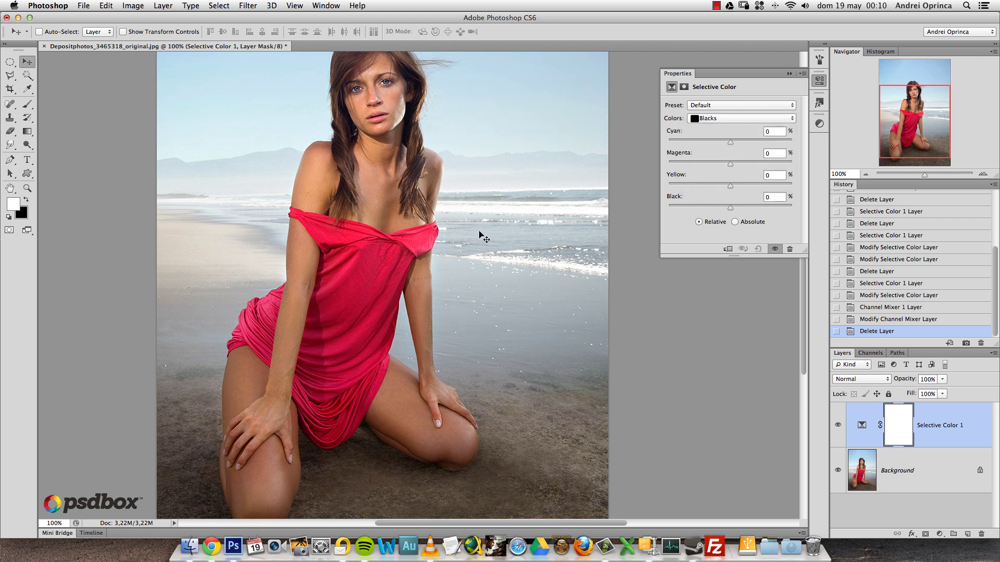
pyautogui.scroll(-2, 391, 282)
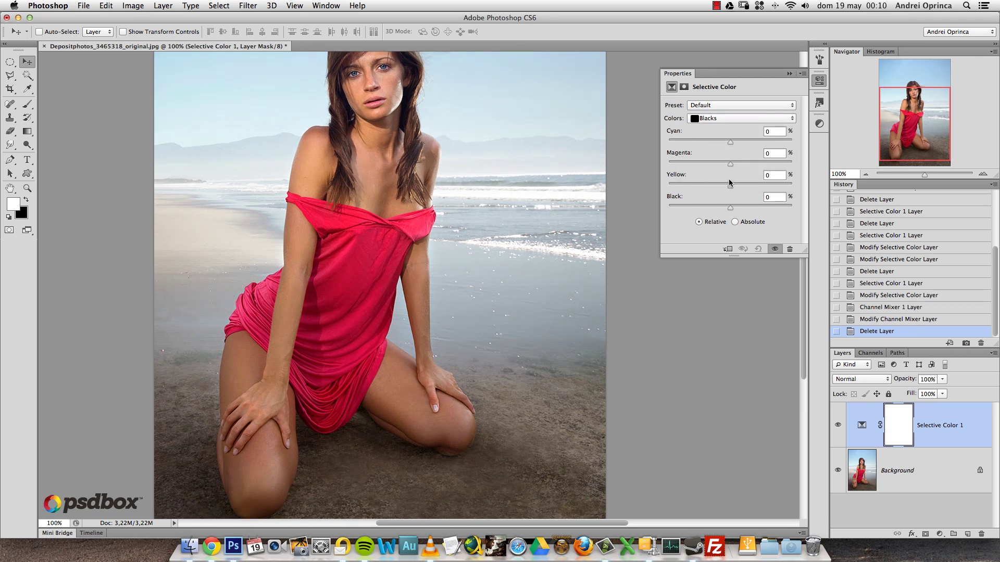
pyautogui.moveTo(730, 186); pyautogui.dragTo(675, 189)
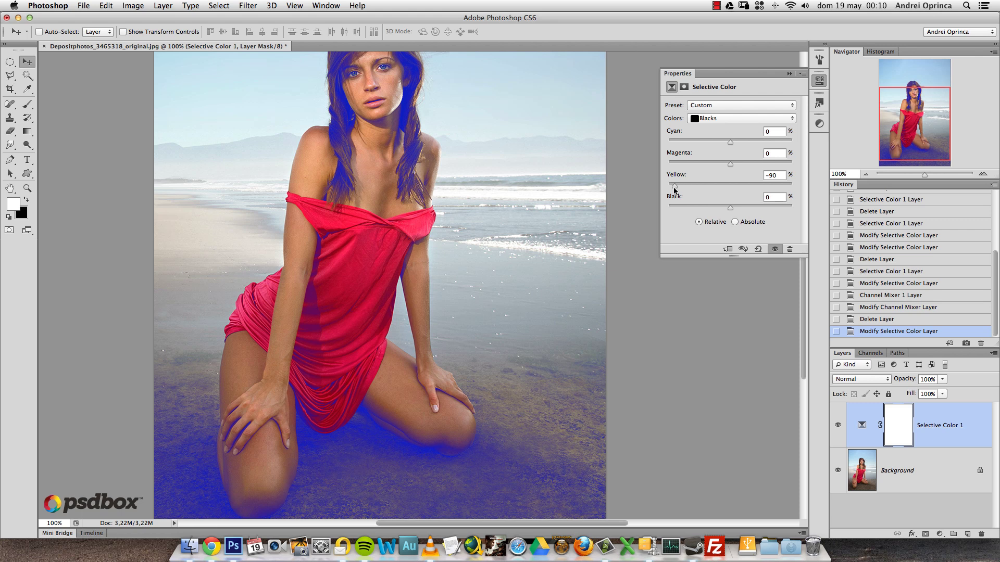
pyautogui.moveTo(675, 187); pyautogui.dragTo(680, 187)
pyautogui.moveTo(682, 188); pyautogui.dragTo(678, 186)
pyautogui.click(781, 174)
pyautogui.write('0')
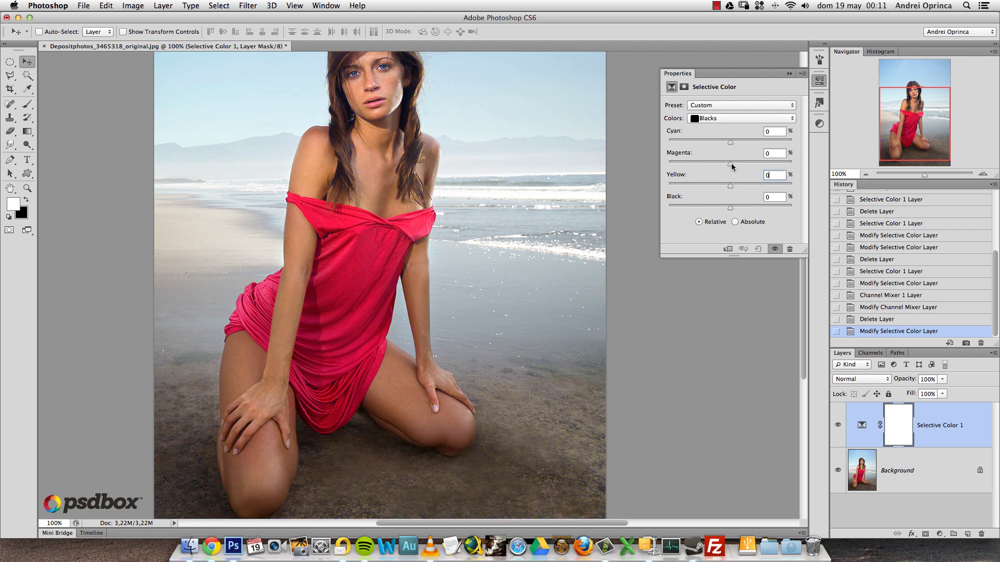
# - Try Magenta at -100 for the Blacks, and set it back to 0
pyautogui.moveTo(730, 163); pyautogui.dragTo(668, 165)
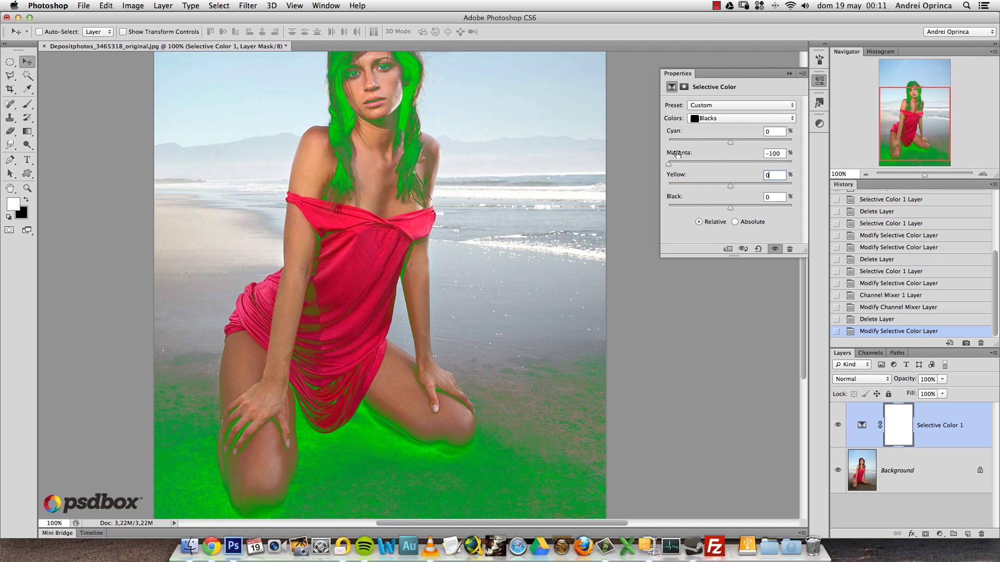
pyautogui.moveTo(780, 153); pyautogui.dragTo(716, 180)
pyautogui.write('0')
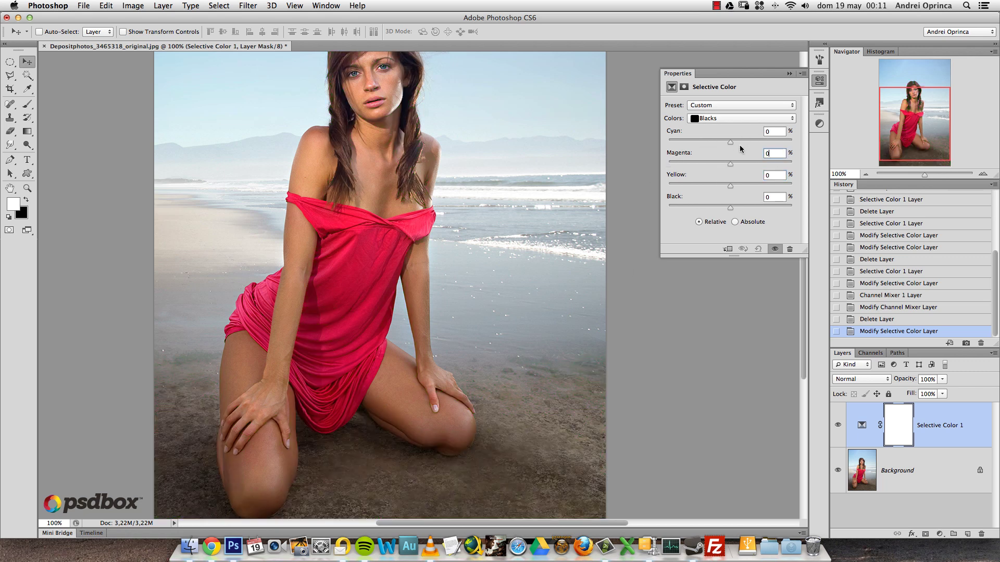
# - Try Cyan at -100 and -5 for the Blacks
pyautogui.moveTo(730, 142); pyautogui.dragTo(624, 146)
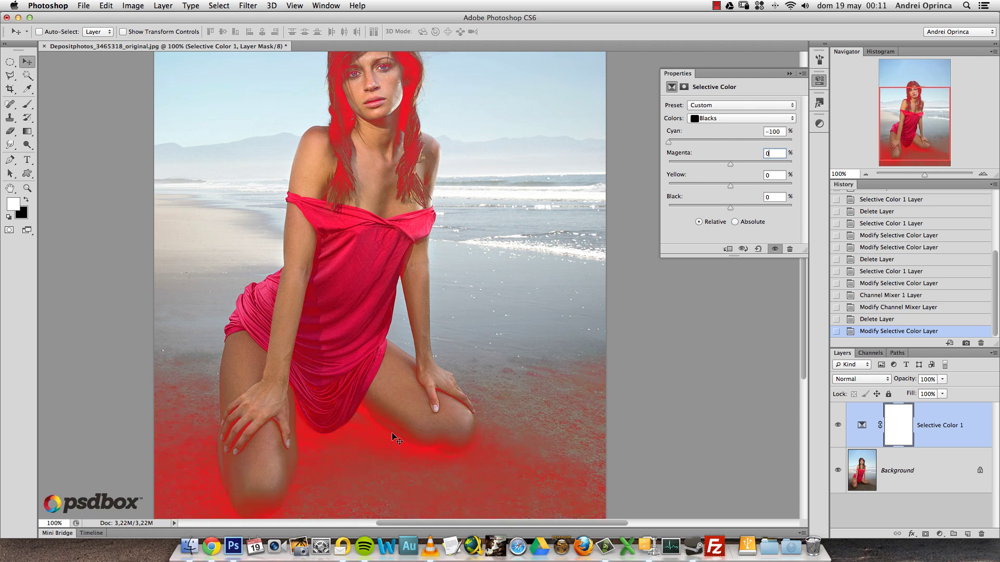
pyautogui.moveTo(670, 145); pyautogui.dragTo(729, 141)
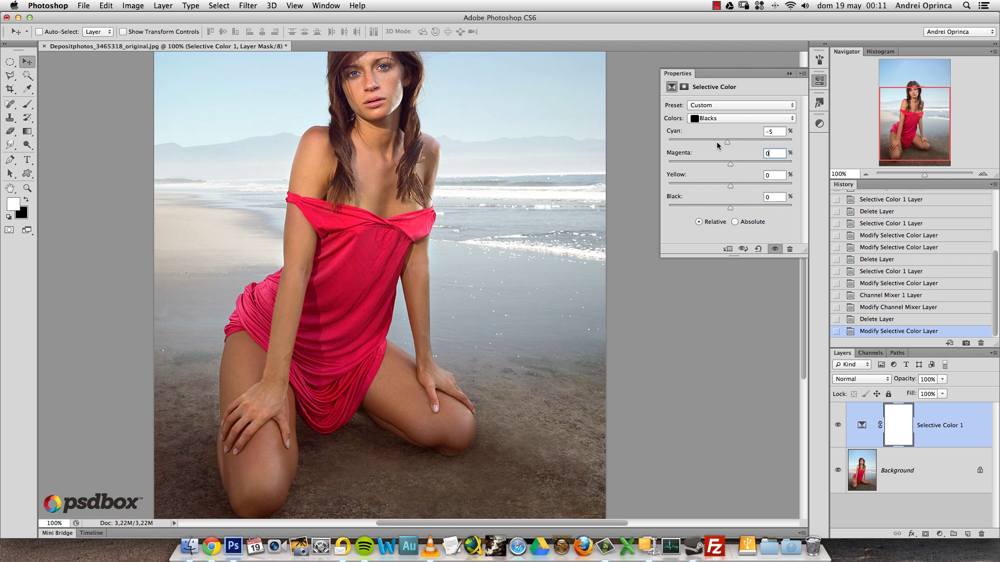
pyautogui.moveTo(727, 141); pyautogui.dragTo(733, 142)
# - Delete the Selective Color layer and add a Color Balance adjustment layer above the background
pyautogui.moveTo(974, 438); pyautogui.dragTo(981, 531)
pyautogui.moveTo(967, 429); pyautogui.dragTo(981, 532)
pyautogui.click(939, 533)
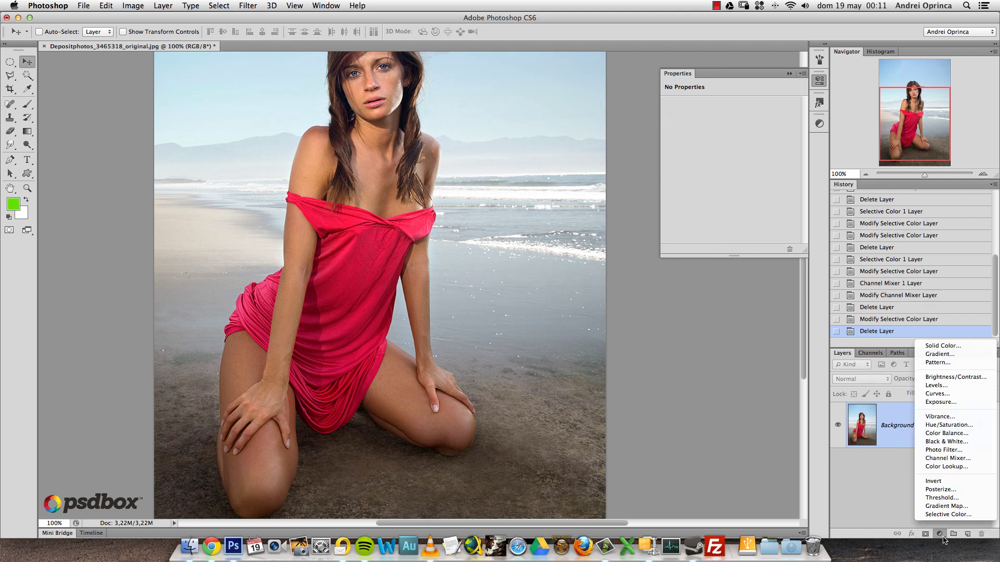
pyautogui.click(946, 433)
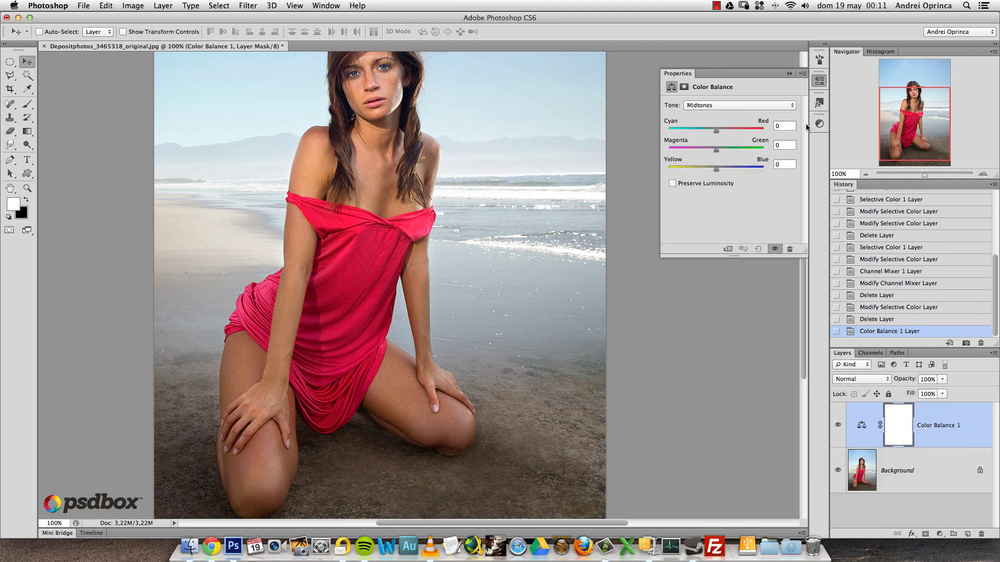
# - Try the Color Balance Shadows at Cyan–Red +54, Magenta–Green -41 and Yellow–Blue +37, and reset the adjustment
pyautogui.scroll(3, 495, 271)
pyautogui.hscroll(1, 495, 271)
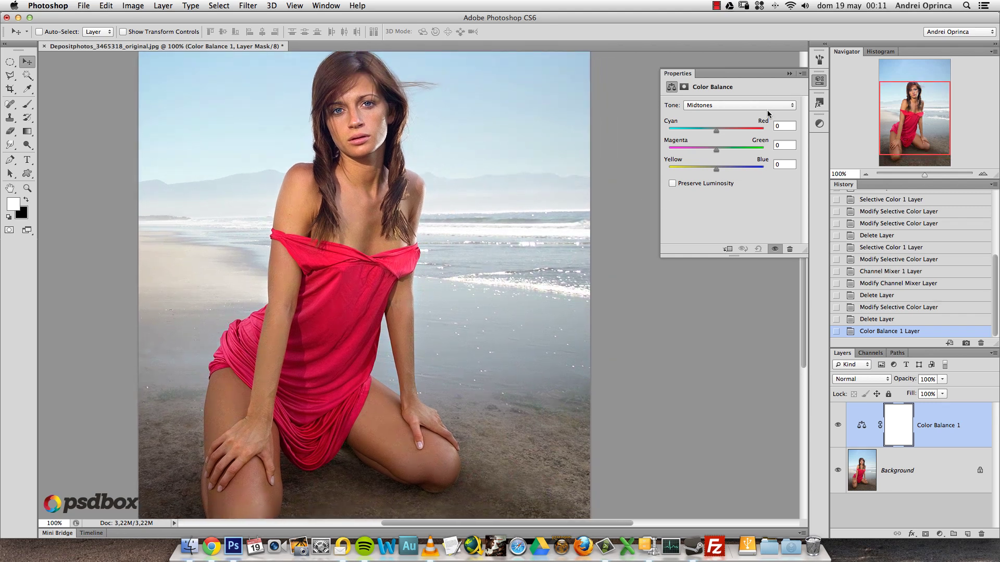
pyautogui.click(772, 107)
pyautogui.click(769, 83)
pyautogui.click(776, 105)
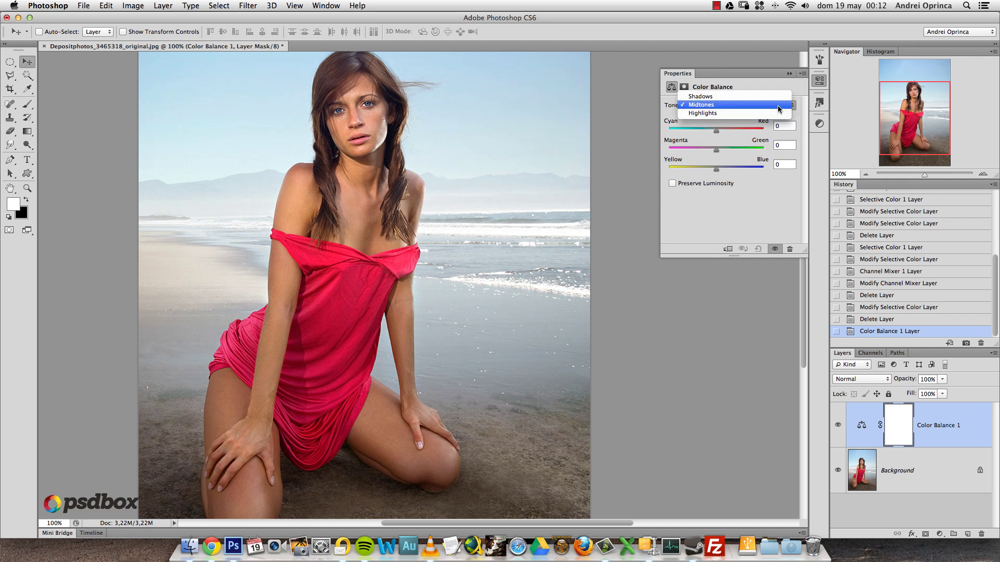
pyautogui.click(710, 97)
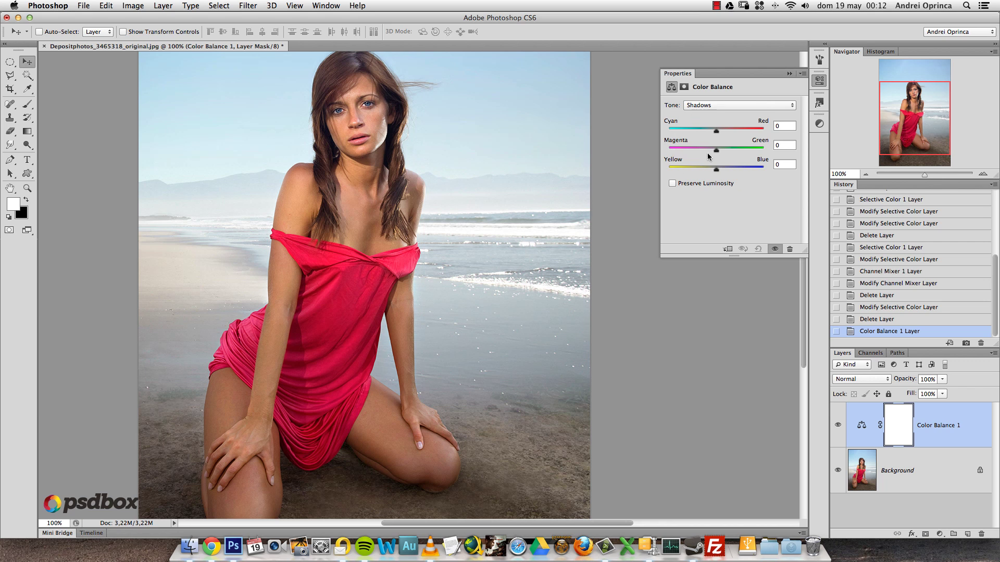
pyautogui.moveTo(717, 130); pyautogui.dragTo(742, 129)
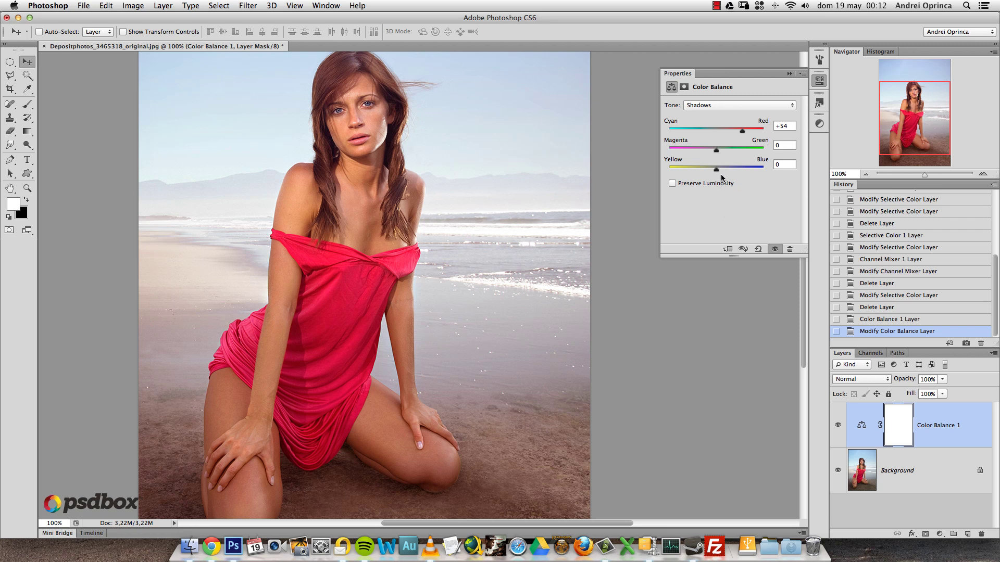
pyautogui.moveTo(716, 150); pyautogui.dragTo(735, 168)
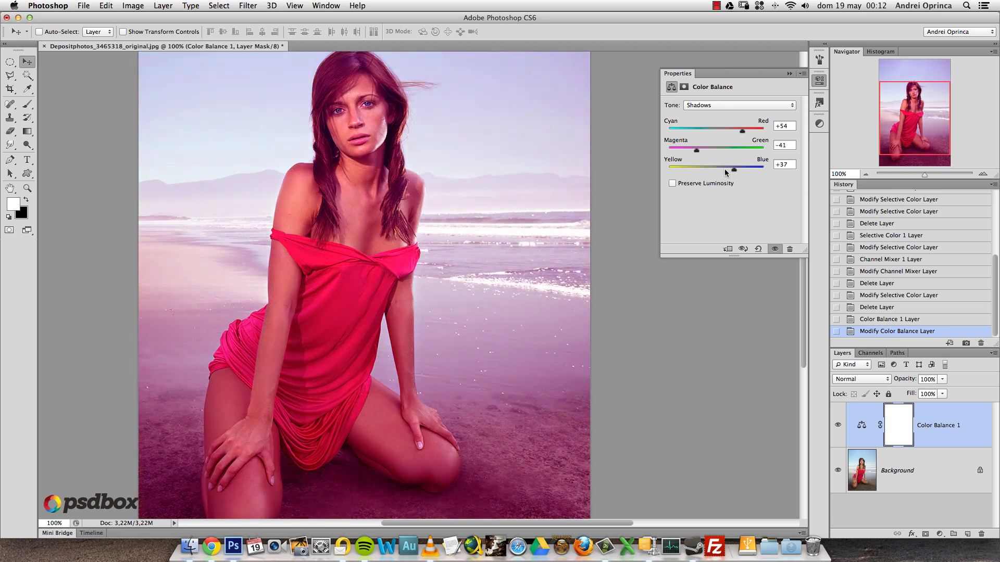
pyautogui.click(758, 249)
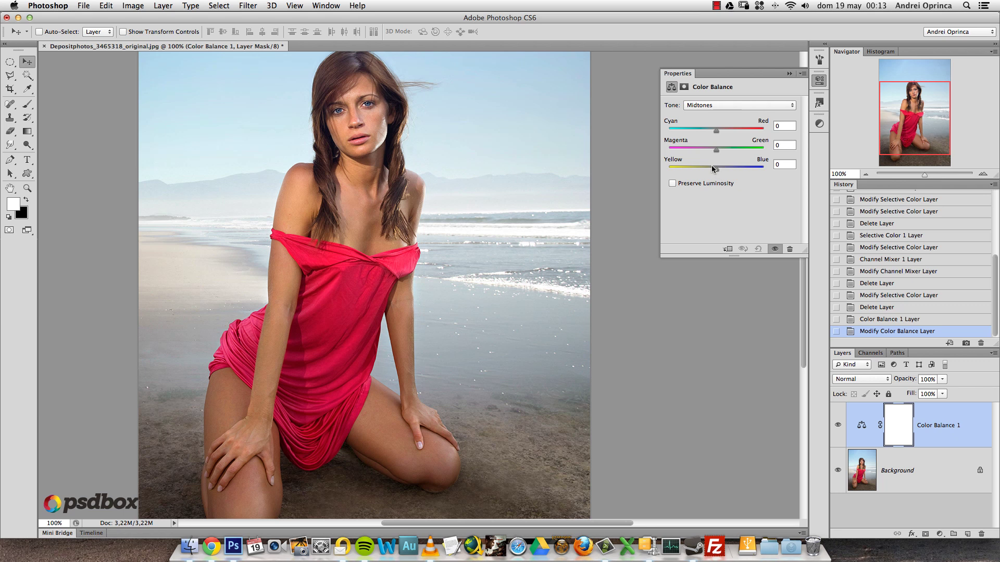
# - Try the Color Balance Highlights at Cyan–Red +38, Magenta–Green -22 and Yellow–Blue +34, and reset the adjustment
pyautogui.moveTo(716, 170); pyautogui.dragTo(726, 151)
pyautogui.click(738, 106)
pyautogui.click(709, 117)
pyautogui.click(733, 130)
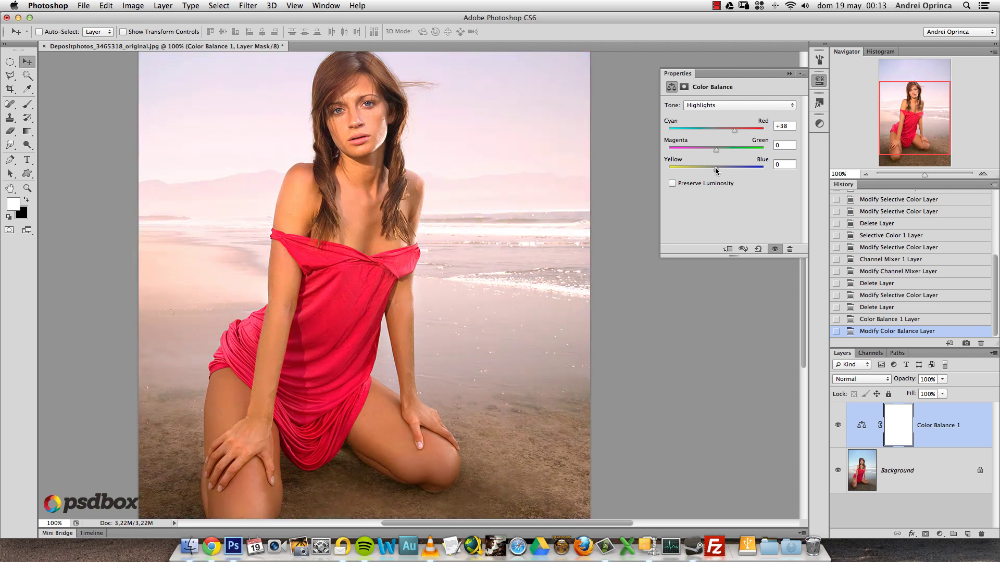
pyautogui.moveTo(718, 149); pyautogui.dragTo(732, 168)
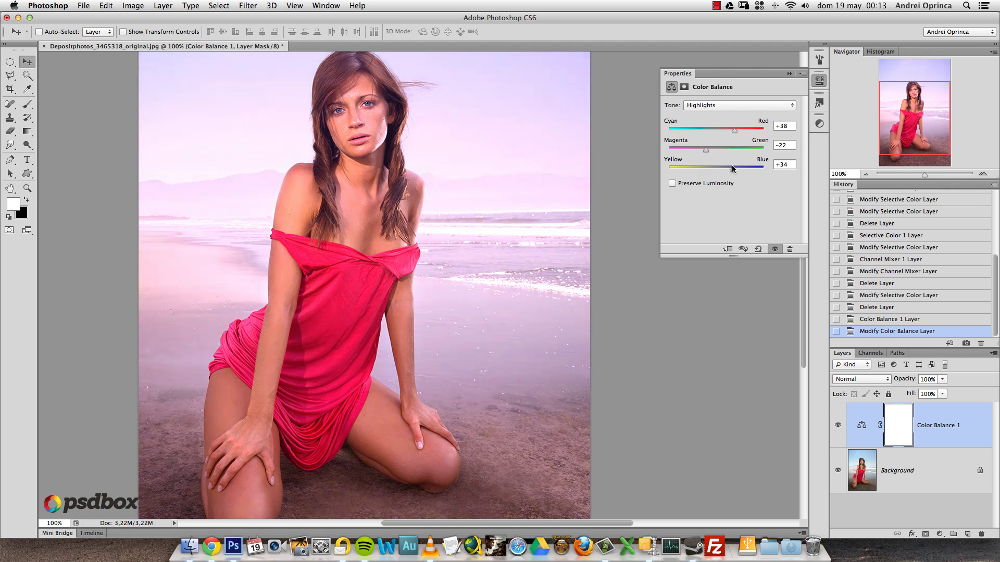
pyautogui.click(758, 248)
# - Set the Color Balance Midtones to Cyan–Red -24, Magenta–Green +15 and Yellow–Blue +23
pyautogui.moveTo(718, 131); pyautogui.dragTo(728, 170)
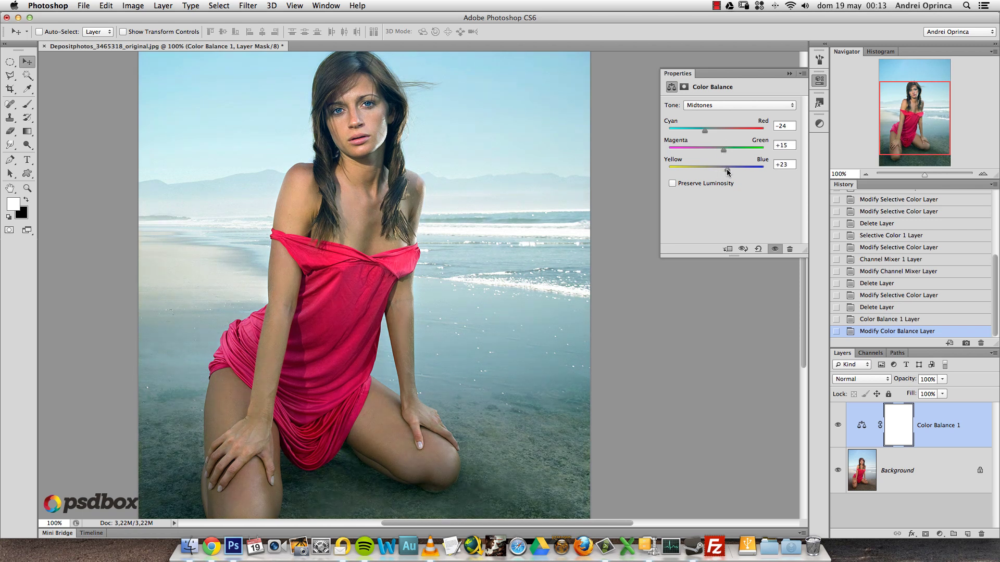
# - Set the Color Balance Shadows to Cyan–Red -14, Magenta–Green +11 and Yellow–Blue +18, and turn on Preserve Luminosity
pyautogui.click(838, 425)
pyautogui.click(837, 427)
pyautogui.click(717, 106)
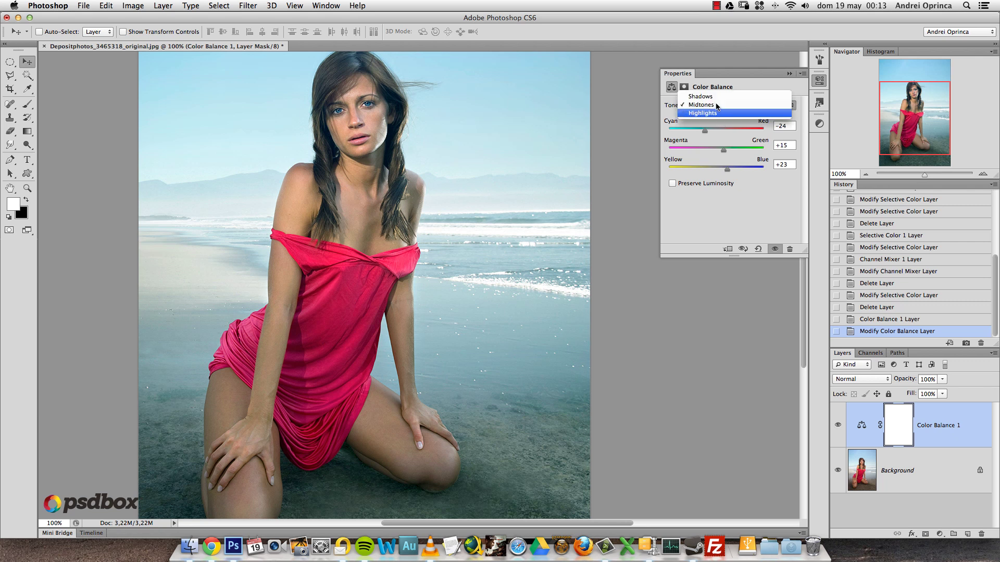
pyautogui.press('Return')
pyautogui.moveTo(716, 131); pyautogui.dragTo(709, 130)
pyautogui.moveTo(717, 170)
pyautogui.mouseDown()
pyautogui.moveTo(735, 152)
pyautogui.moveTo(721, 152)
pyautogui.mouseUp()
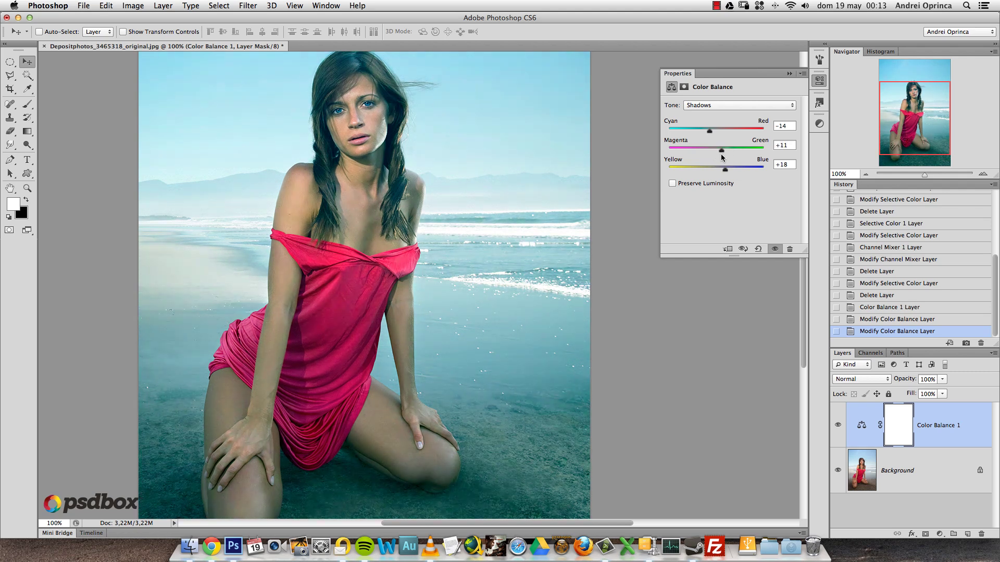
pyautogui.click(674, 183)
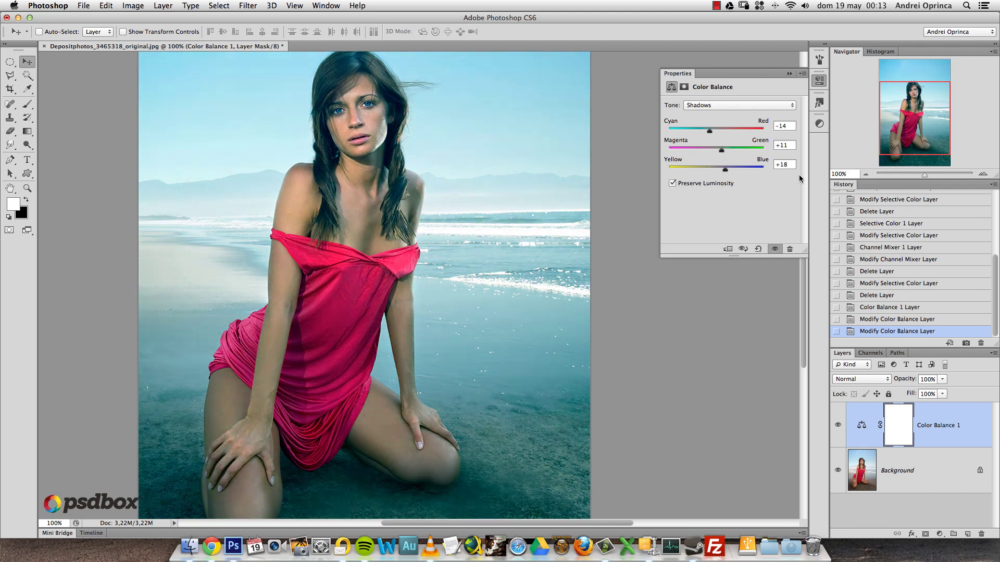
# - Compare the photo with and without the Color Balance layer
pyautogui.click(838, 425)
pyautogui.click(838, 426)
pyautogui.click(838, 425)
pyautogui.click(838, 425)
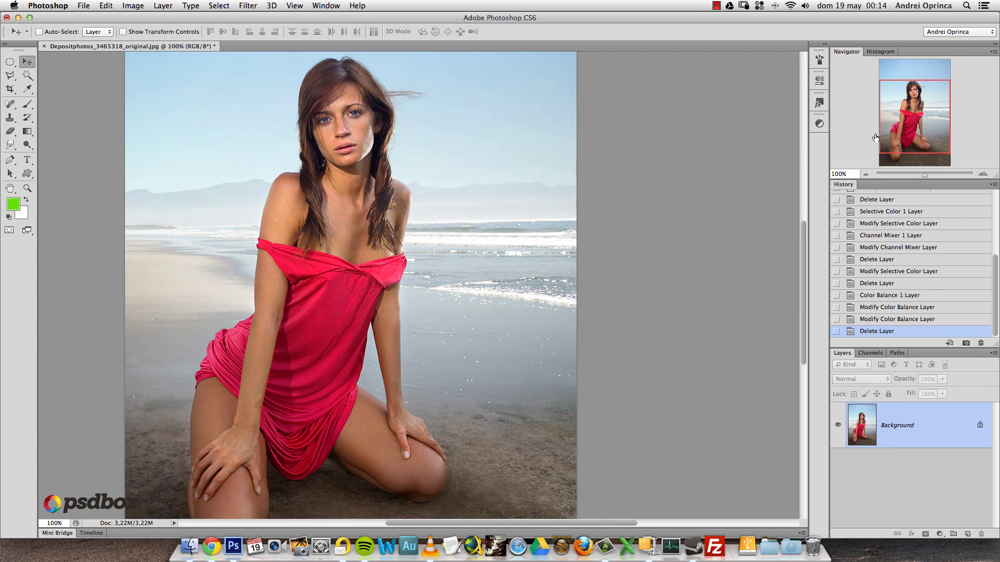
# - Add a Selective Color adjustment layer and set its Reds to Magenta -15% and Yellow -28%
pyautogui.moveTo(912, 117); pyautogui.dragTo(915, 119)
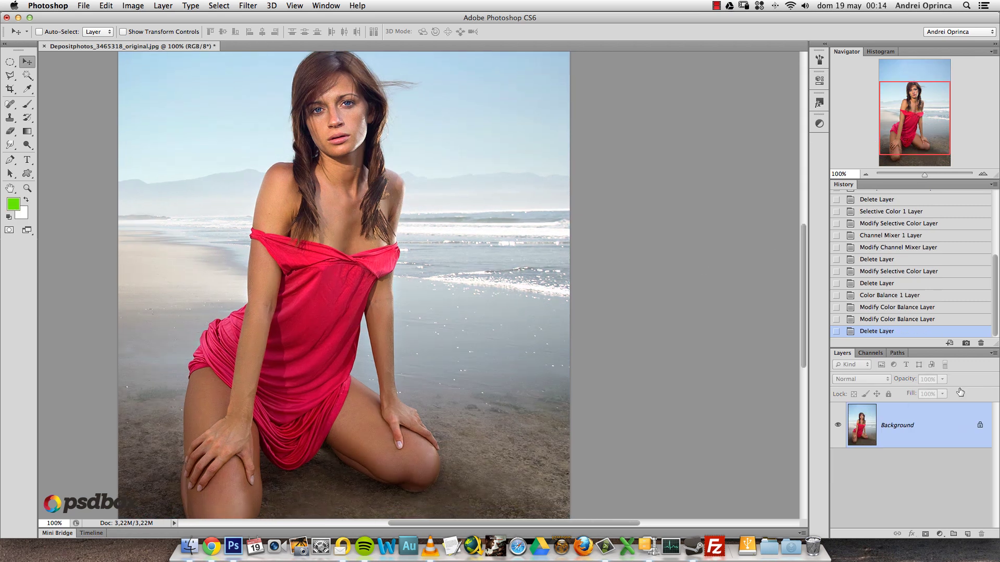
pyautogui.click(941, 533)
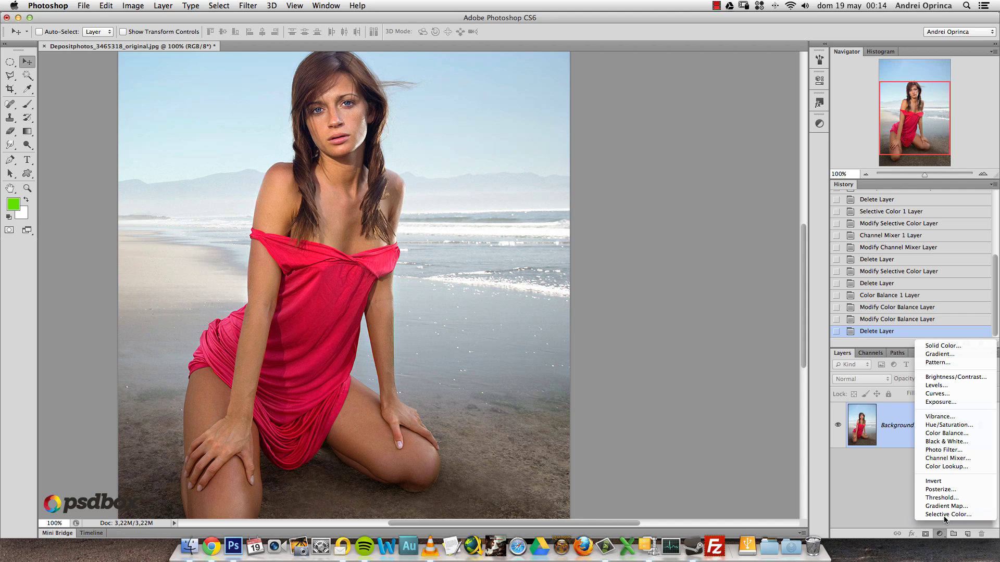
pyautogui.click(944, 516)
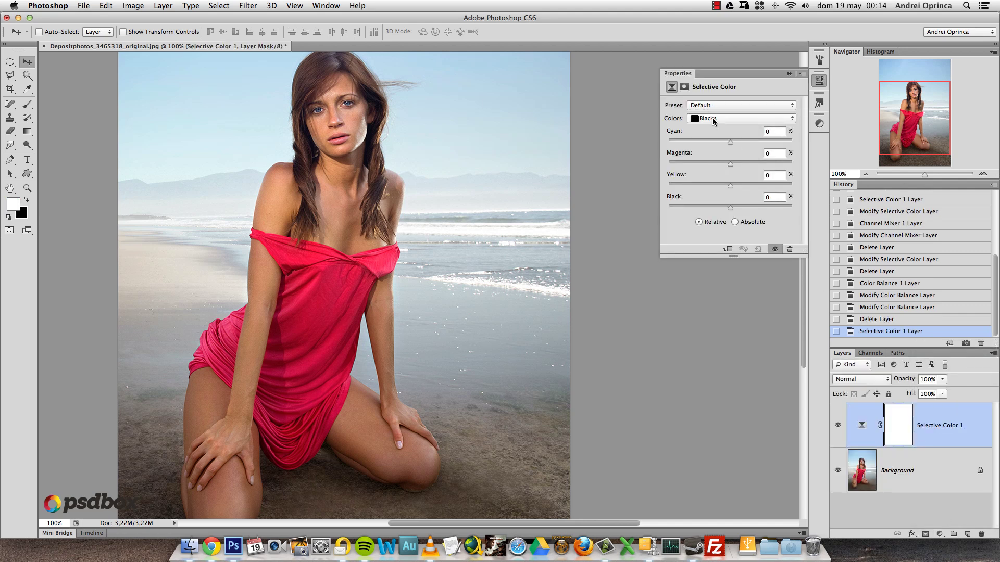
pyautogui.click(714, 120)
pyautogui.click(712, 55)
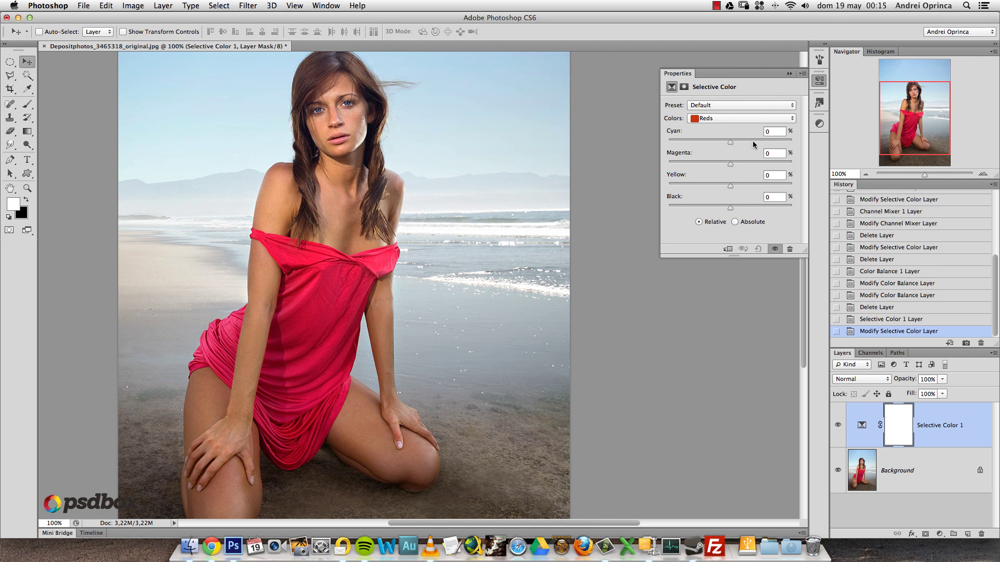
pyautogui.moveTo(729, 163)
pyautogui.mouseDown()
pyautogui.moveTo(743, 166)
pyautogui.moveTo(720, 173)
pyautogui.mouseUp()
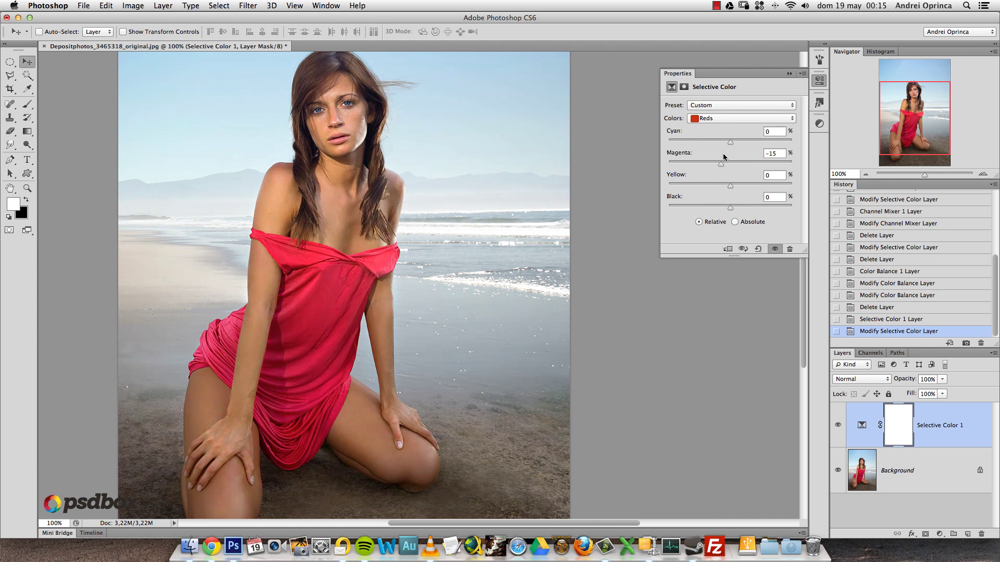
pyautogui.moveTo(730, 186); pyautogui.dragTo(713, 192)
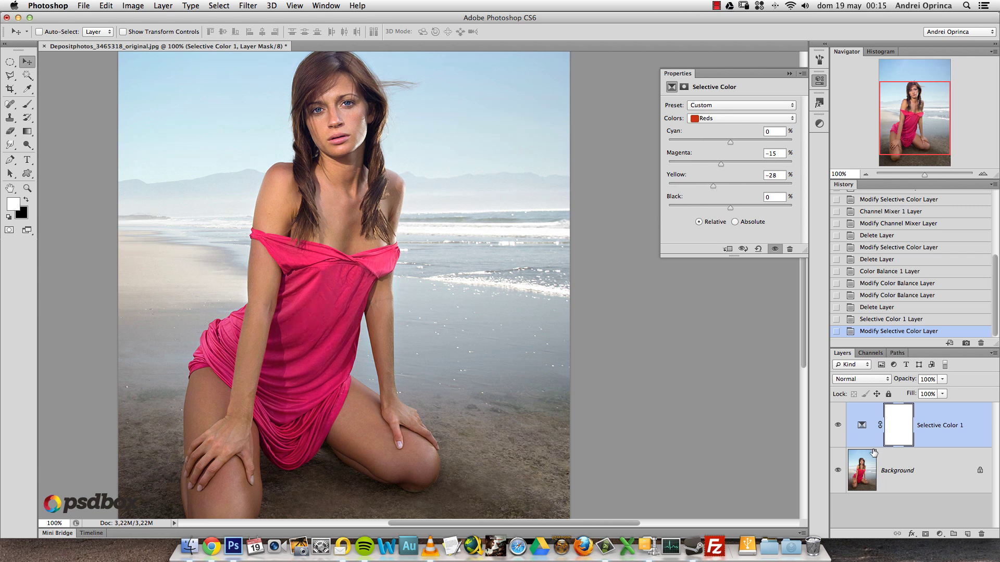
# - Compare the photo with and without the Selective Color layer
pyautogui.click(837, 425)
pyautogui.click(837, 424)
pyautogui.click(837, 425)
pyautogui.click(838, 424)
# - Delete the Selective Color layer and add a Hue/Saturation adjustment layer above the background
pyautogui.moveTo(977, 440); pyautogui.dragTo(982, 534)
pyautogui.click(940, 534)
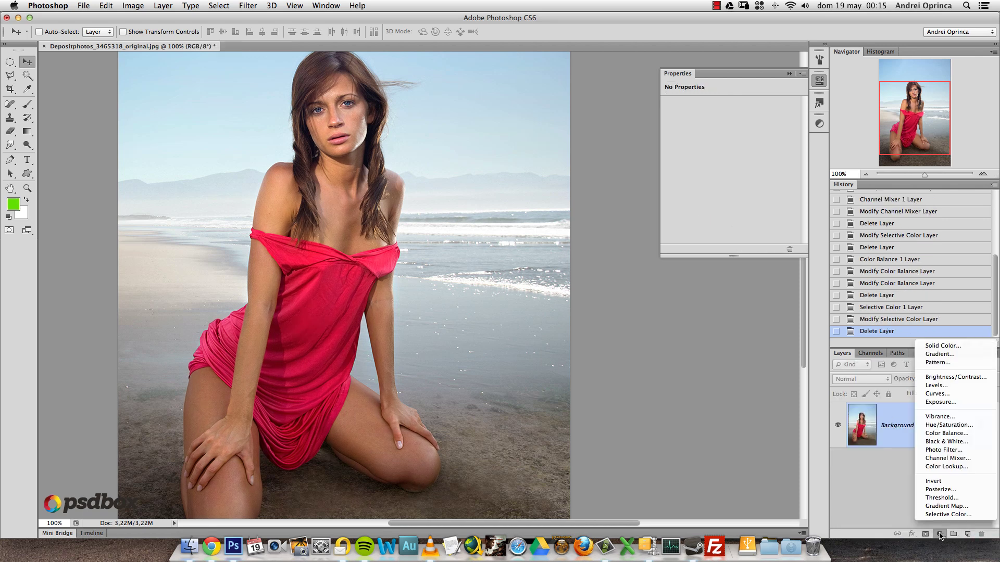
pyautogui.click(948, 425)
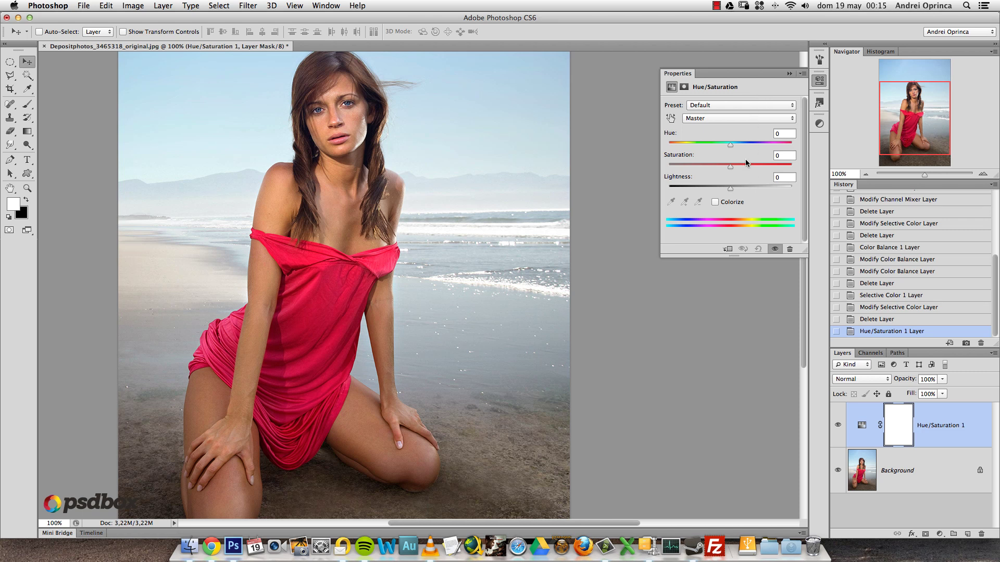
# - Try the Master range at Hue +9 and Saturation +18, and reset the Hue/Saturation adjustment
pyautogui.moveTo(731, 168); pyautogui.dragTo(592, 186)
pyautogui.moveTo(672, 165); pyautogui.dragTo(735, 148)
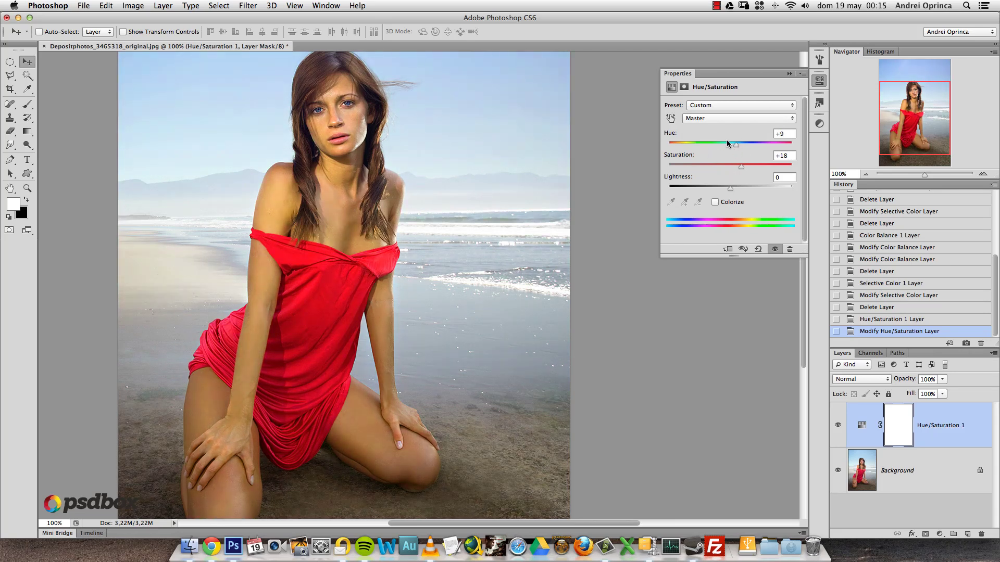
pyautogui.moveTo(732, 188); pyautogui.dragTo(730, 188)
pyautogui.click(758, 249)
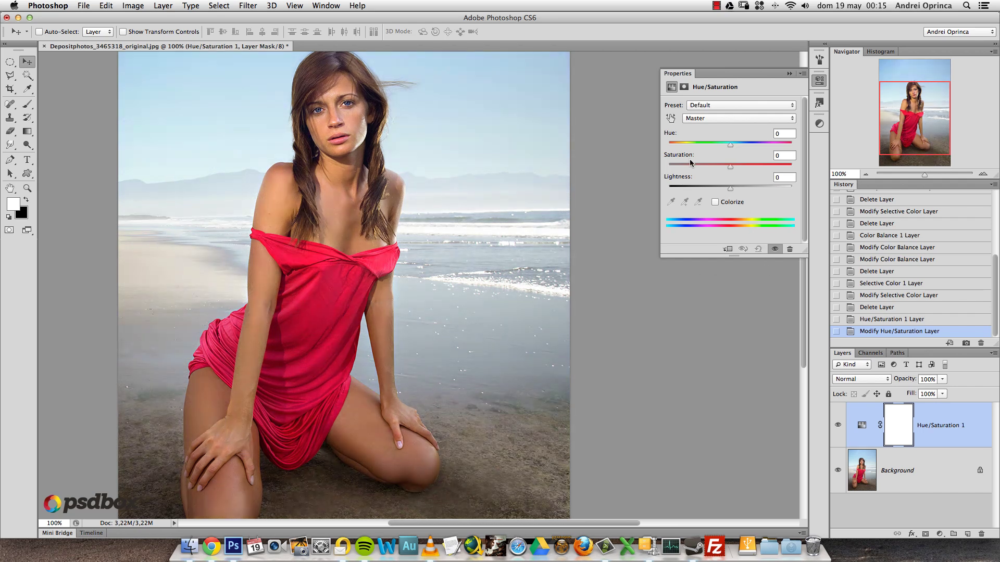
# - Adjust the Hue/Saturation Reds range to 291°/320° and 0°\20°, previewing it with Lightness -100, and set Lightness back to 0
pyautogui.click(792, 119)
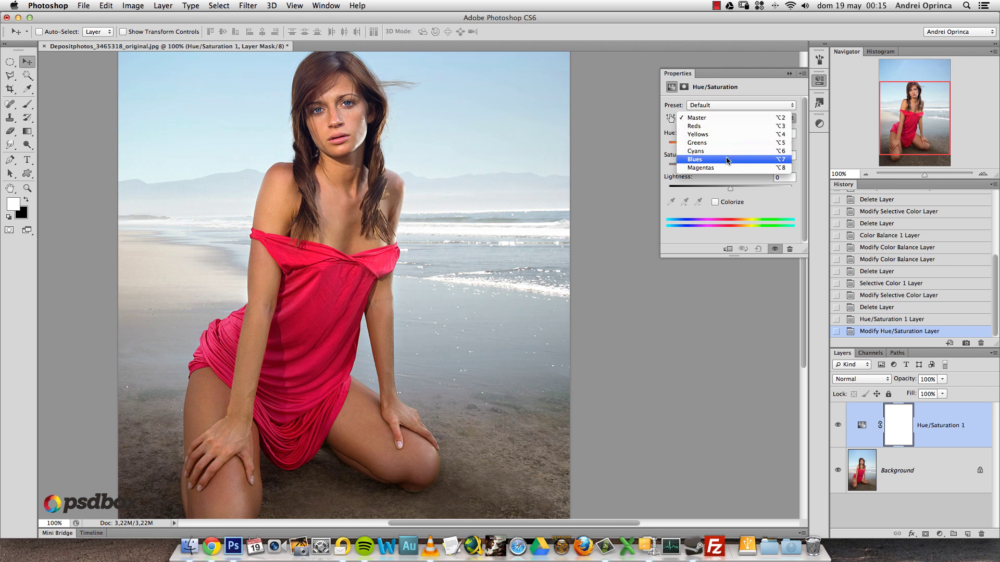
pyautogui.click(706, 129)
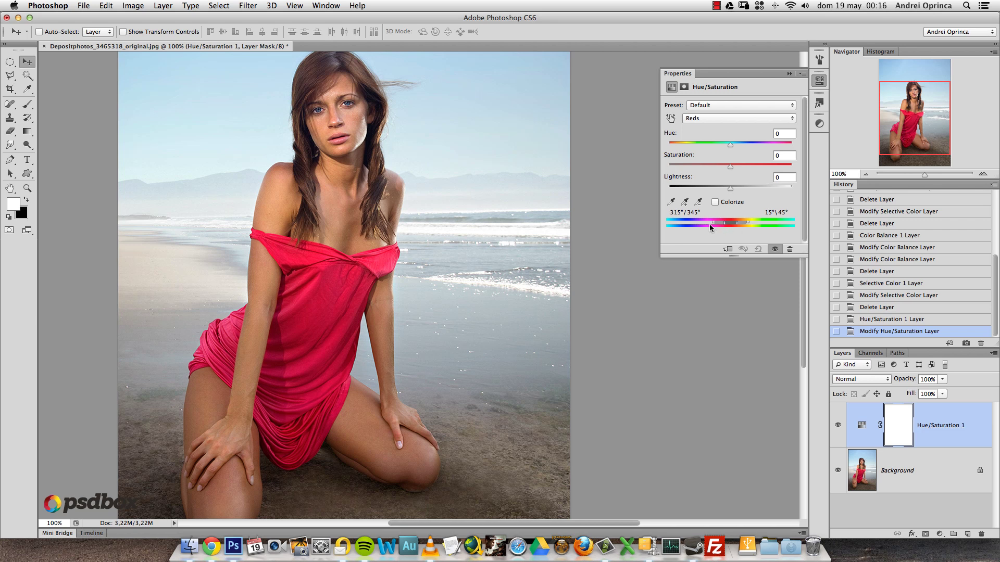
pyautogui.click(671, 120)
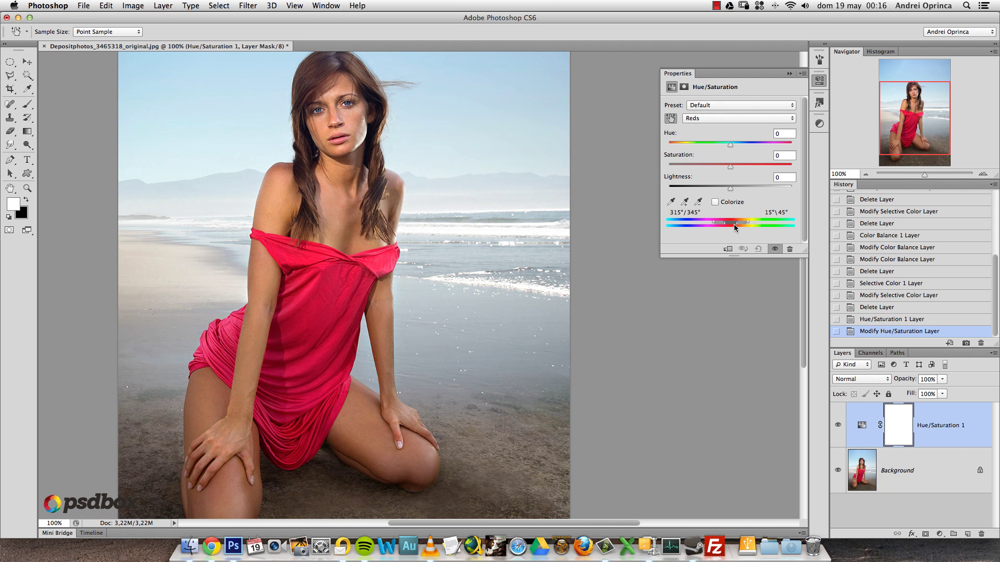
pyautogui.moveTo(732, 223); pyautogui.dragTo(726, 221)
pyautogui.moveTo(731, 189); pyautogui.dragTo(653, 203)
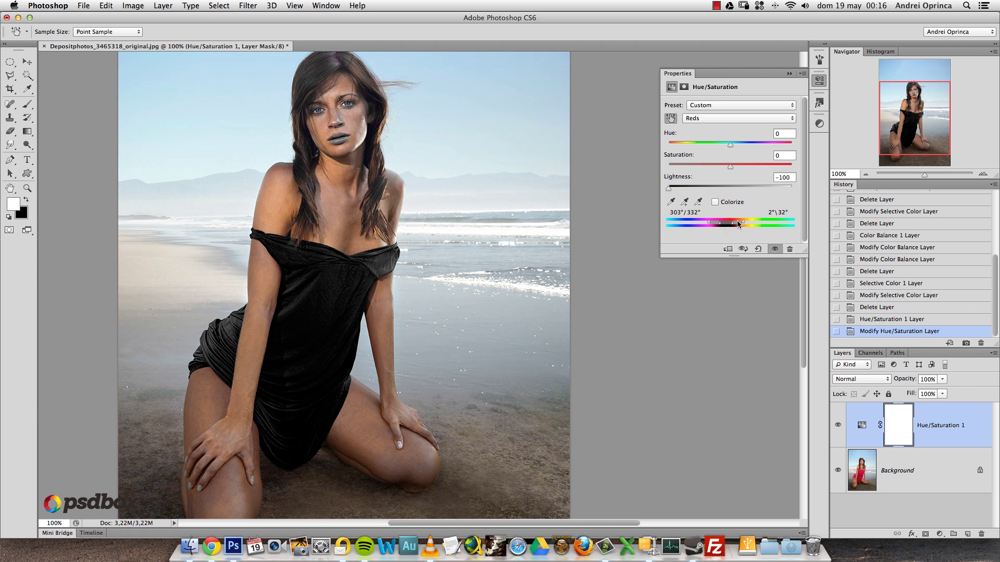
pyautogui.moveTo(735, 223); pyautogui.dragTo(718, 227)
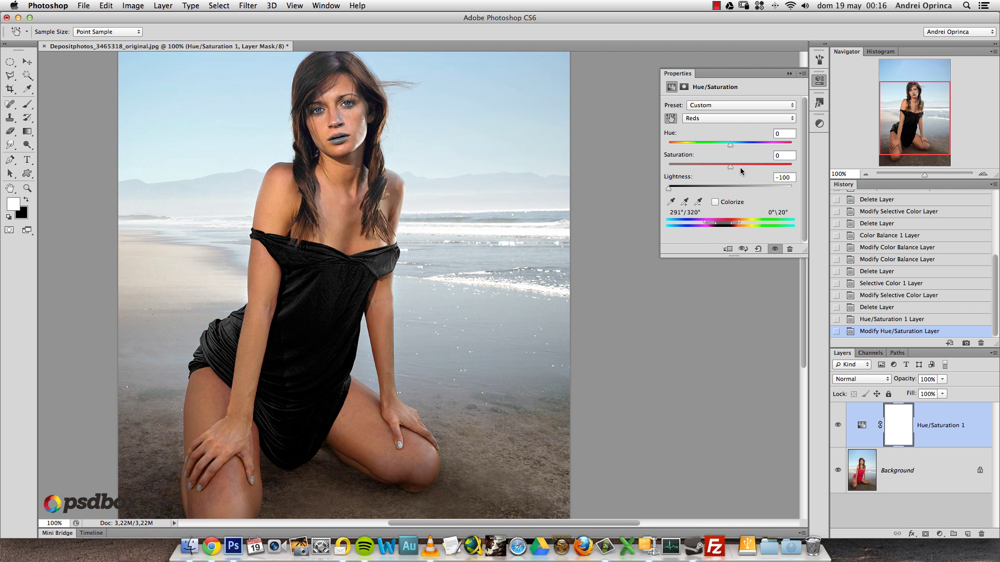
pyautogui.doubleClick(791, 176)
pyautogui.write('0')
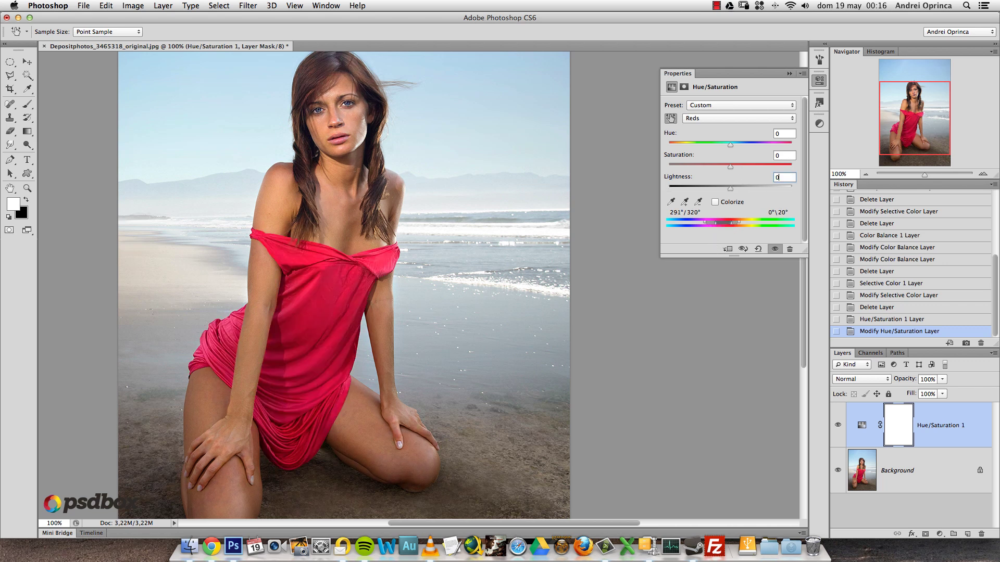
# - Set the Reds to Hue +10 and Saturation -40, and narrow their color range to 292°/322° and 345°\7°
pyautogui.moveTo(726, 166)
pyautogui.mouseDown()
pyautogui.moveTo(715, 166)
pyautogui.moveTo(719, 144)
pyautogui.moveTo(673, 149)
pyautogui.moveTo(692, 163)
pyautogui.moveTo(709, 158)
pyautogui.mouseUp()
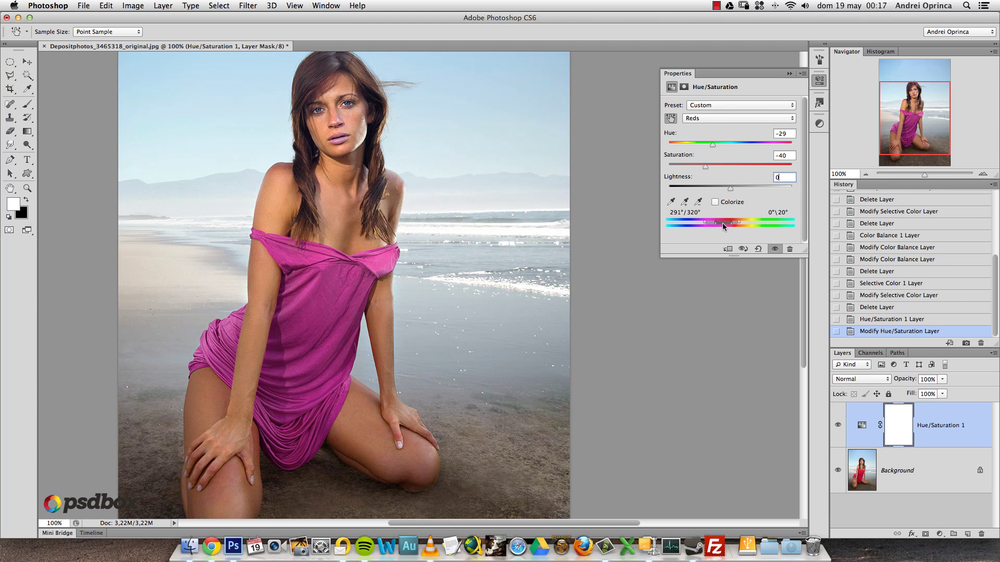
pyautogui.moveTo(725, 227); pyautogui.dragTo(715, 226)
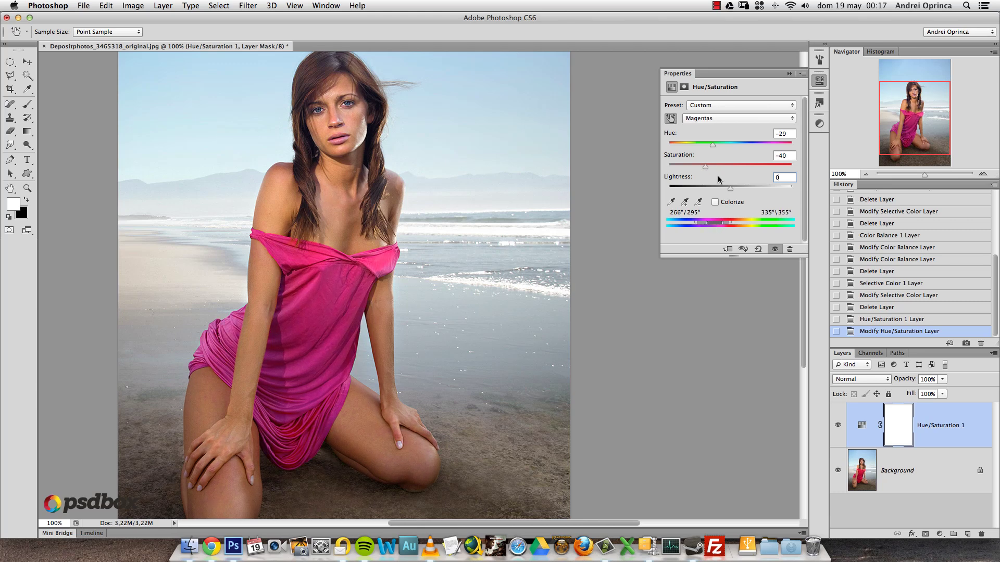
pyautogui.moveTo(716, 148)
pyautogui.mouseDown()
pyautogui.moveTo(768, 148)
pyautogui.moveTo(715, 159)
pyautogui.mouseUp()
pyautogui.moveTo(722, 226); pyautogui.dragTo(728, 226)
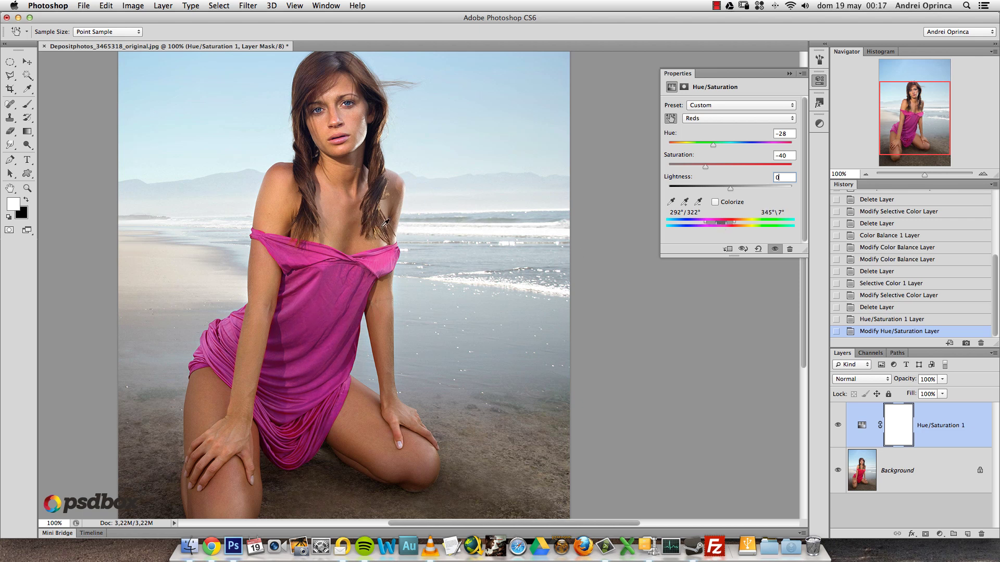
pyautogui.moveTo(713, 145)
pyautogui.mouseDown()
pyautogui.moveTo(736, 147)
pyautogui.moveTo(710, 148)
pyautogui.mouseUp()
pyautogui.moveTo(707, 145); pyautogui.dragTo(736, 151)
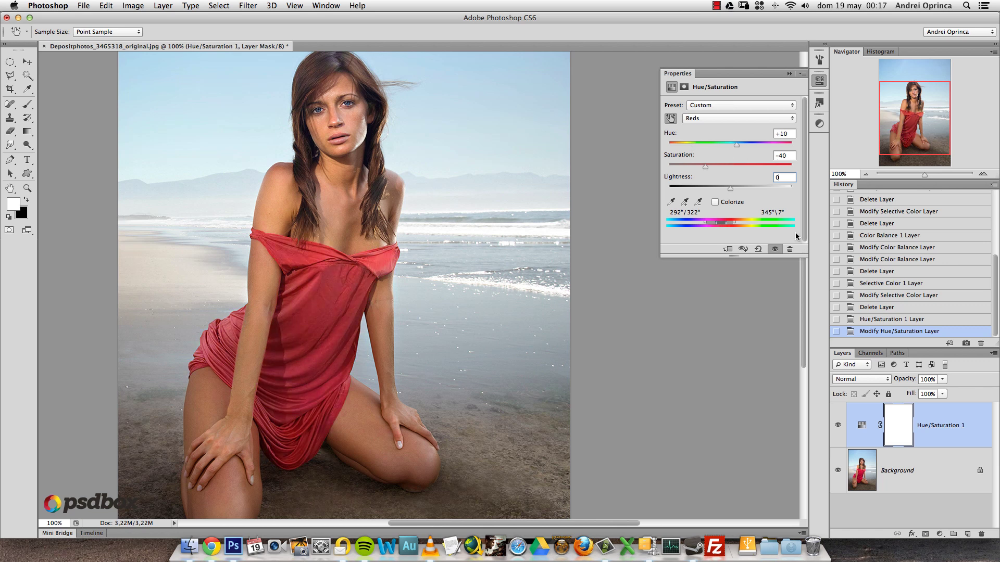
# - Try painting over the lips in white on the Hue/Saturation layer mask with the Brush tool, and swap the foreground and background colors
pyautogui.press('v')
pyautogui.click(897, 422)
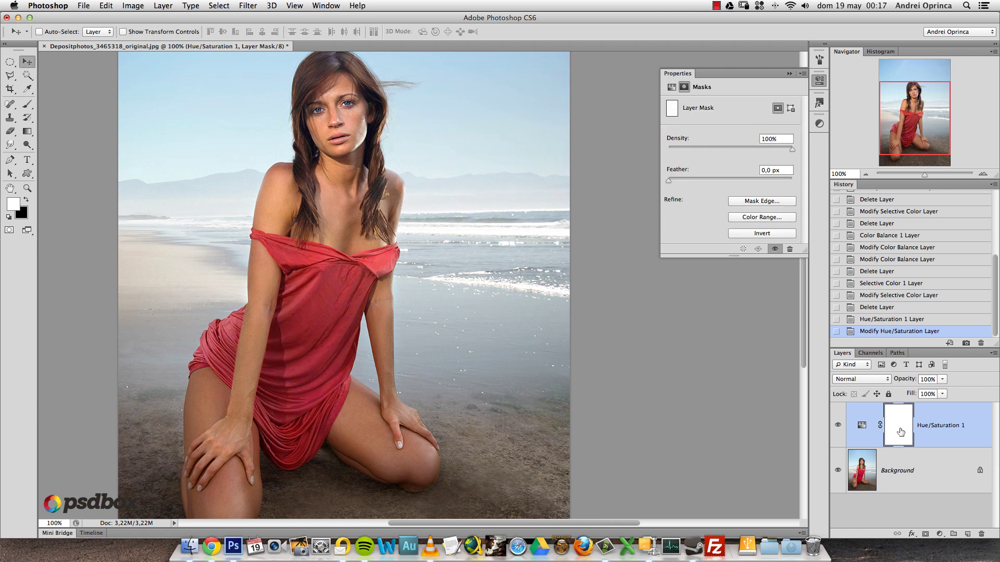
pyautogui.click(27, 104)
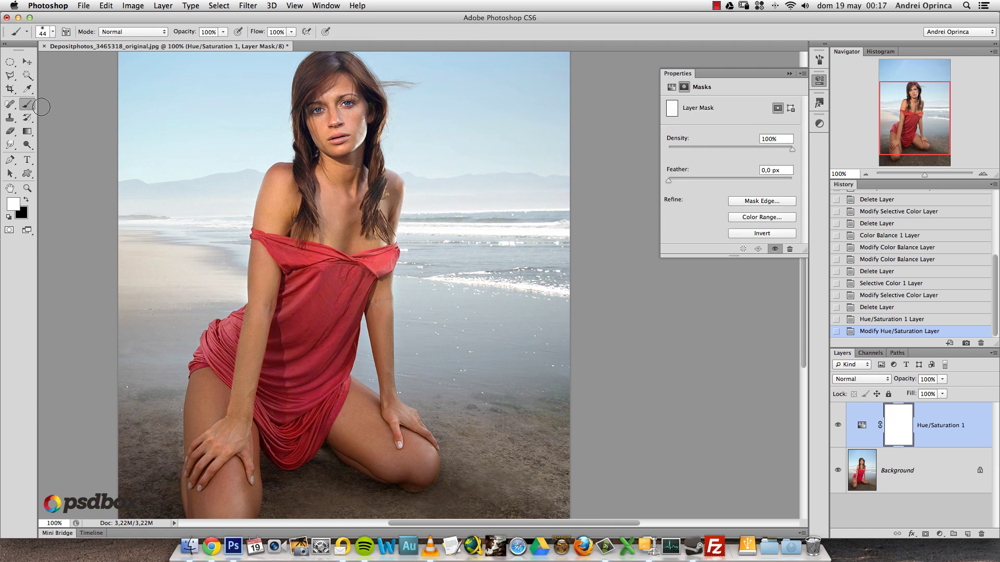
pyautogui.moveTo(355, 142)
pyautogui.mouseDown()
pyautogui.moveTo(326, 145)
pyautogui.moveTo(339, 134)
pyautogui.mouseUp()
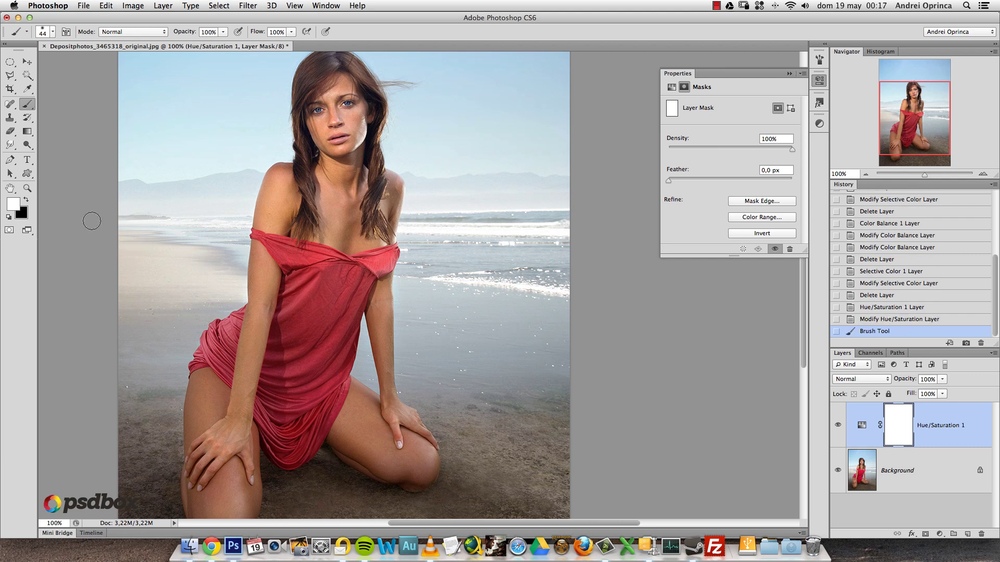
pyautogui.click(29, 201)
# - Set the Hue of the Reds to +106 in the Hue/Saturation layer to turn the dress green
pyautogui.click(860, 426)
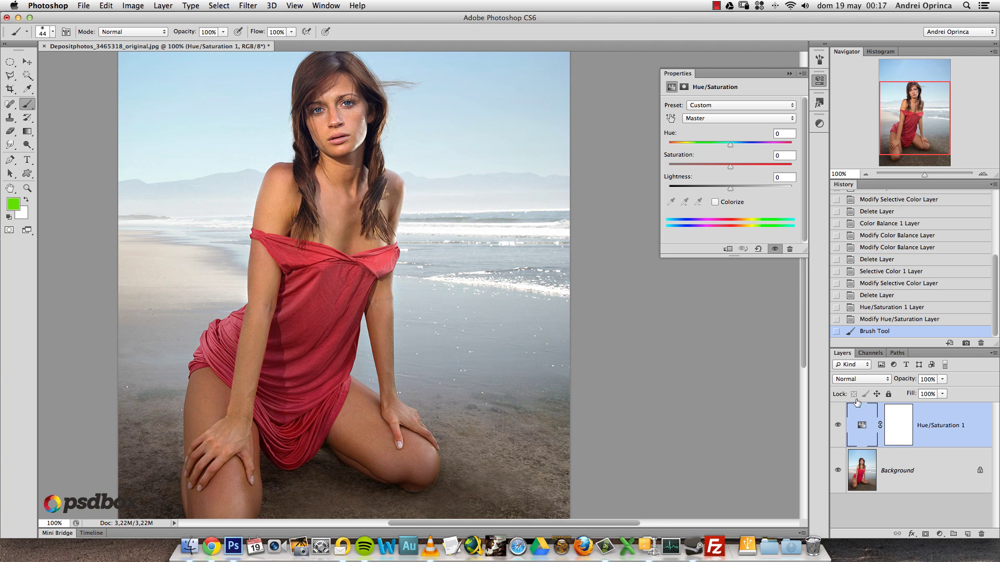
pyautogui.click(720, 119)
pyautogui.click(724, 111)
pyautogui.click(714, 119)
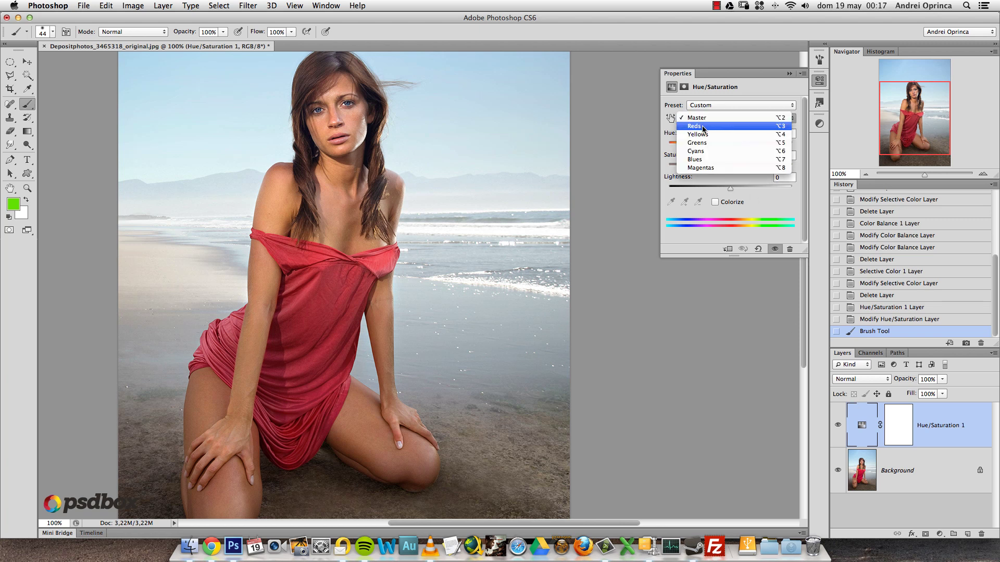
pyautogui.click(705, 127)
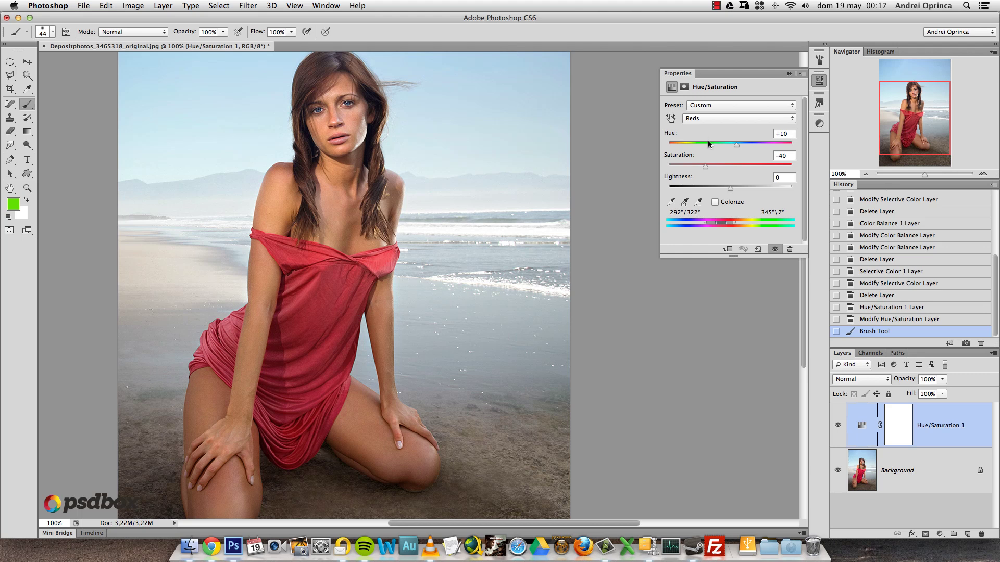
pyautogui.moveTo(736, 145); pyautogui.dragTo(773, 147)
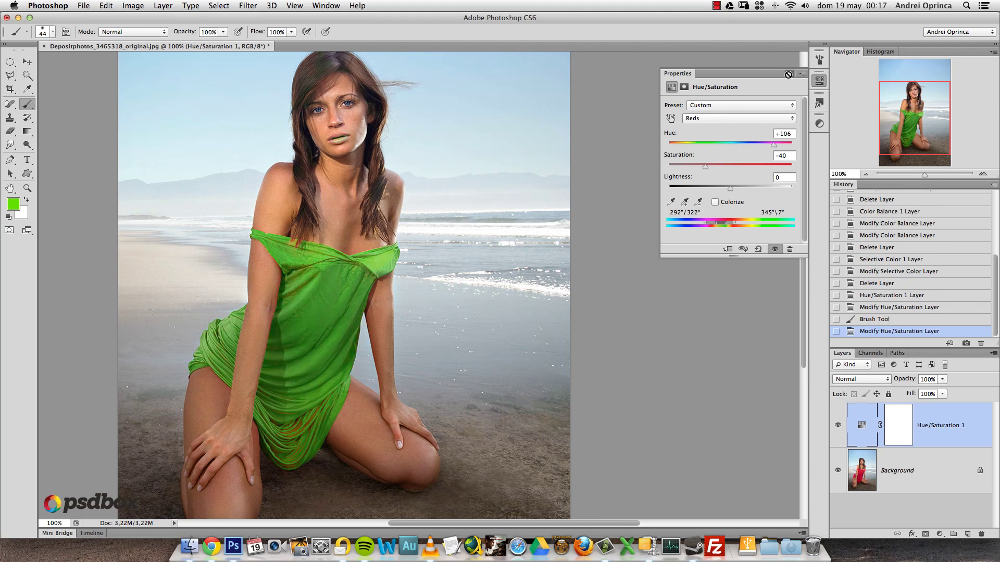
pyautogui.click(789, 73)
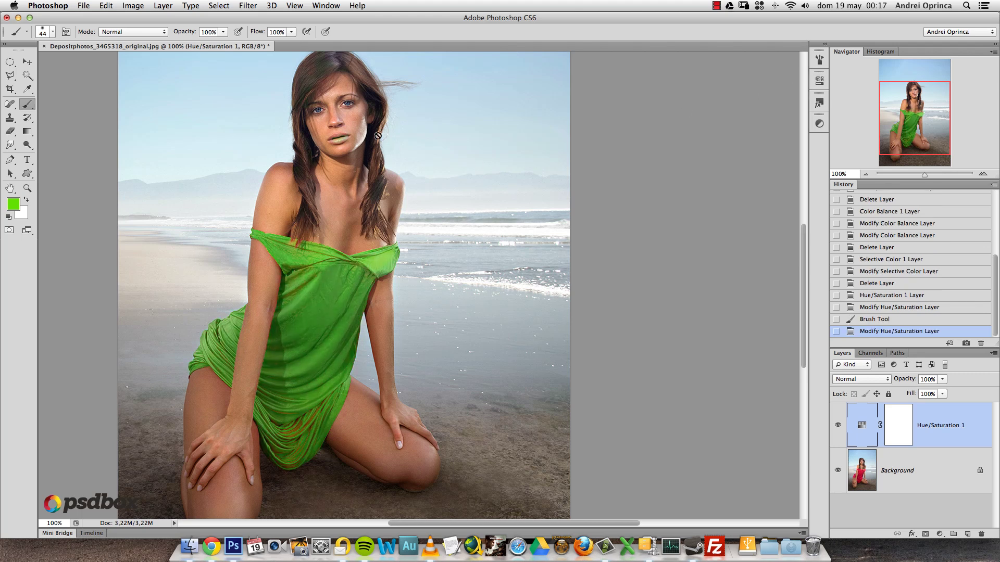
# - Paint black on the Hue/Saturation layer mask over the lips and hair to exclude them from the color change
pyautogui.click(901, 425)
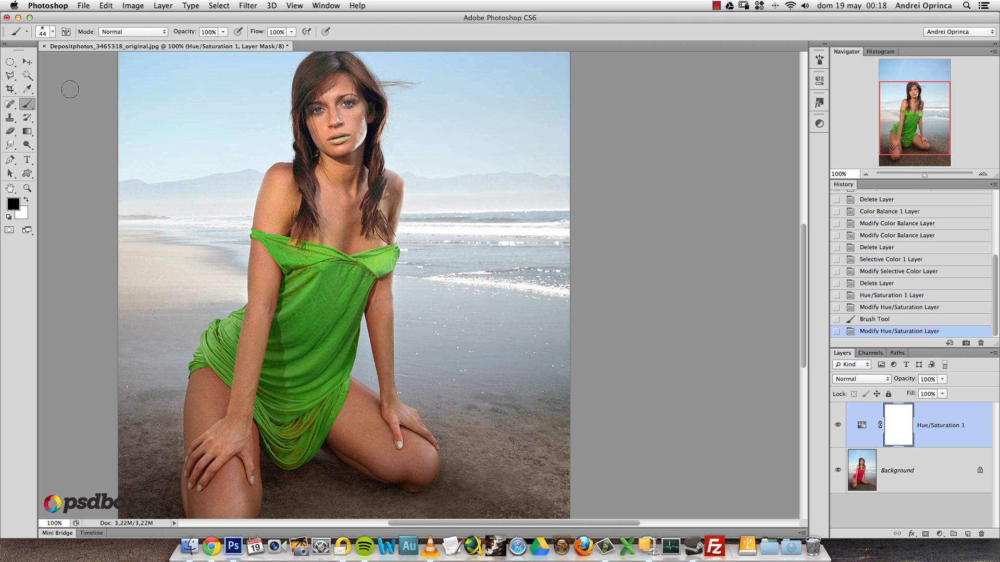
pyautogui.moveTo(355, 150)
pyautogui.mouseDown()
pyautogui.moveTo(340, 133)
pyautogui.moveTo(324, 143)
pyautogui.moveTo(336, 138)
pyautogui.mouseUp()
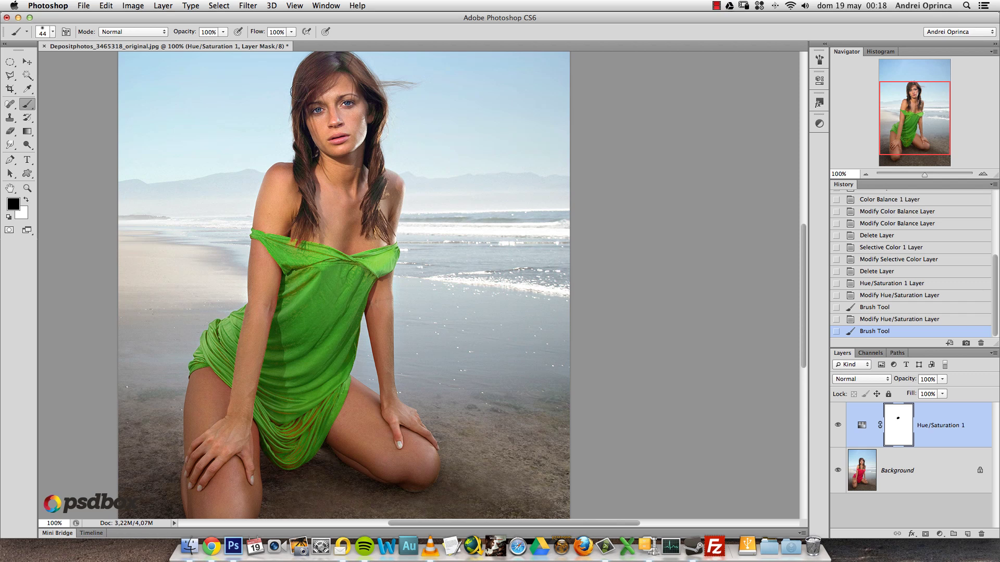
pyautogui.moveTo(378, 195)
pyautogui.mouseDown()
pyautogui.moveTo(382, 234)
pyautogui.moveTo(376, 208)
pyautogui.mouseUp()
pyautogui.moveTo(370, 211); pyautogui.dragTo(368, 229)
pyautogui.moveTo(304, 217); pyautogui.dragTo(294, 135)
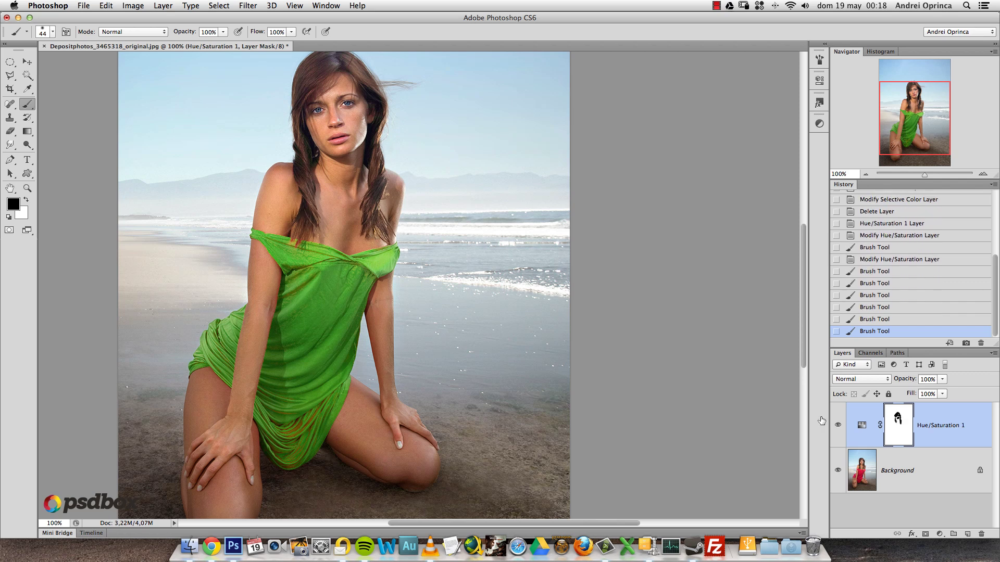
# - Adjust the Reds range to 291°/320° and 348°\10°, and set Hue to -54 and Saturation to -39 for a purple dress
pyautogui.doubleClick(862, 425)
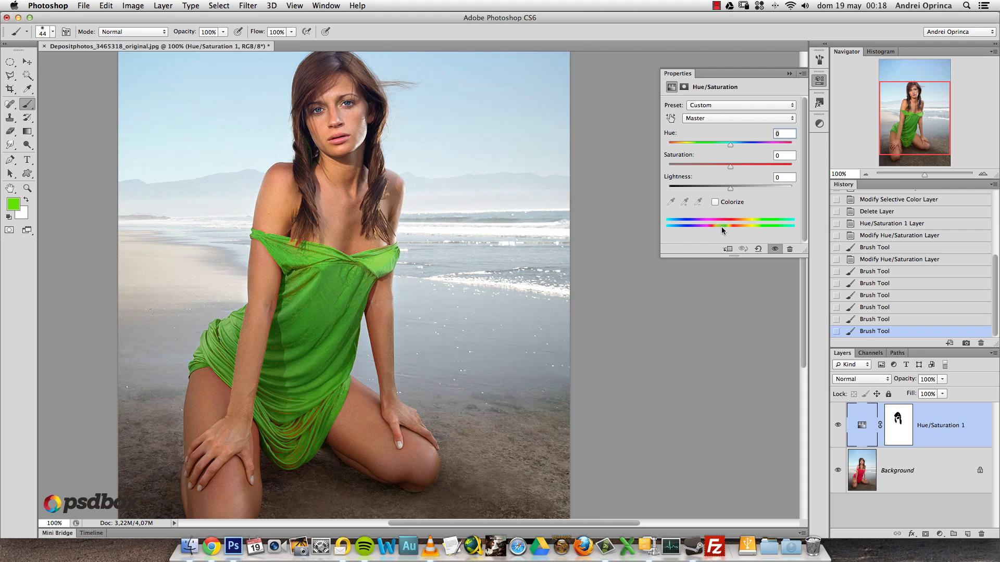
pyautogui.click(724, 119)
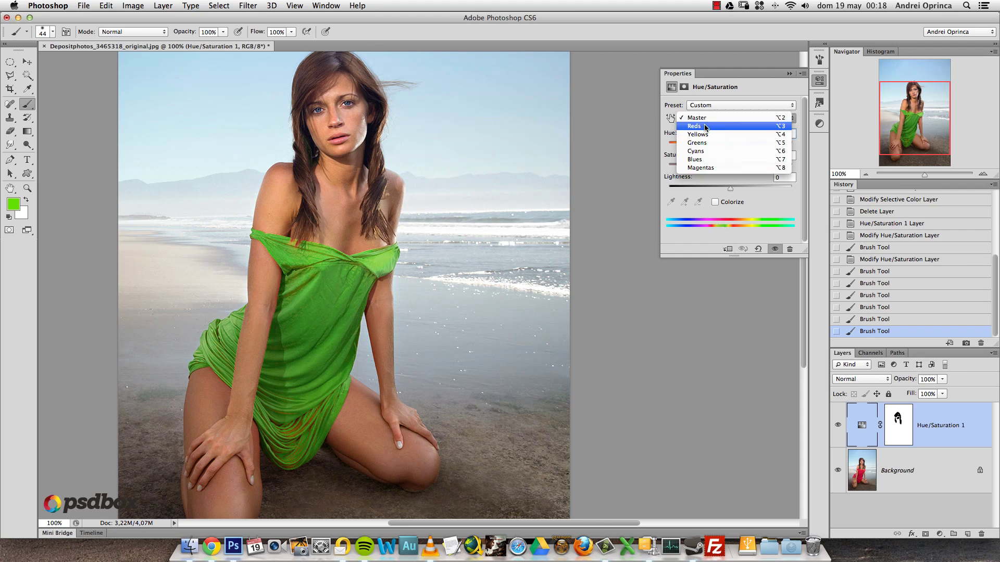
pyautogui.click(707, 128)
pyautogui.moveTo(722, 223); pyautogui.dragTo(719, 219)
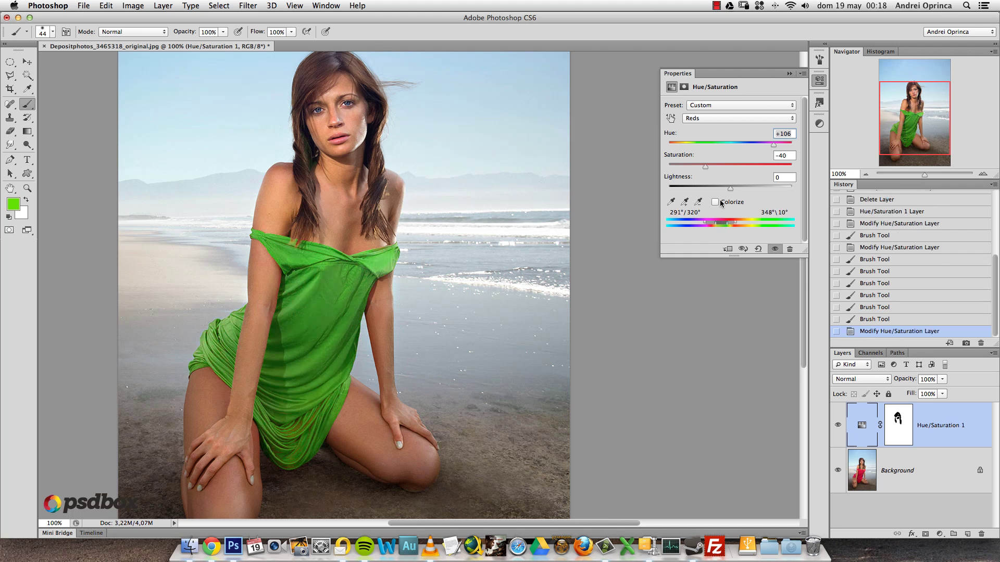
pyautogui.moveTo(773, 144); pyautogui.dragTo(708, 174)
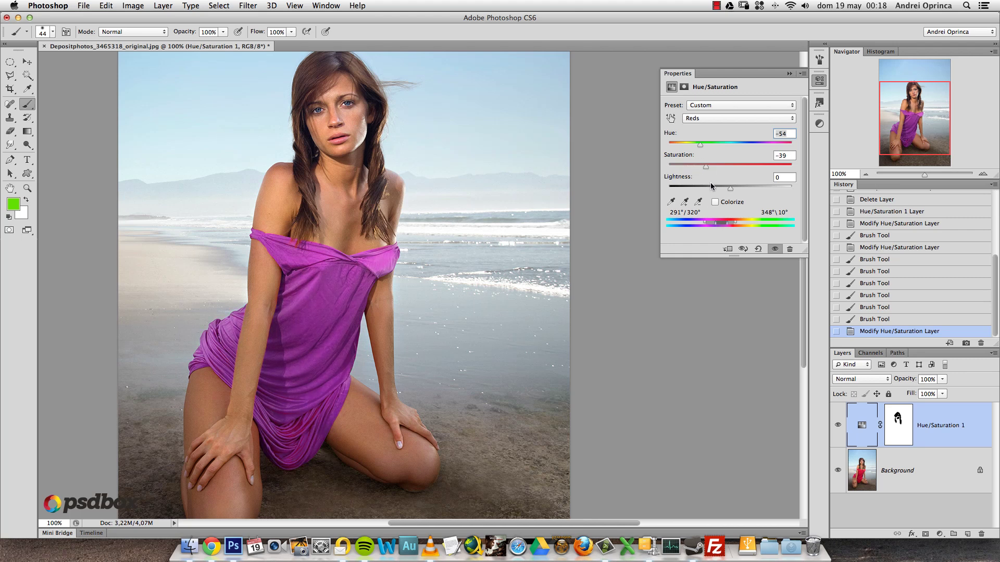
pyautogui.click(789, 73)
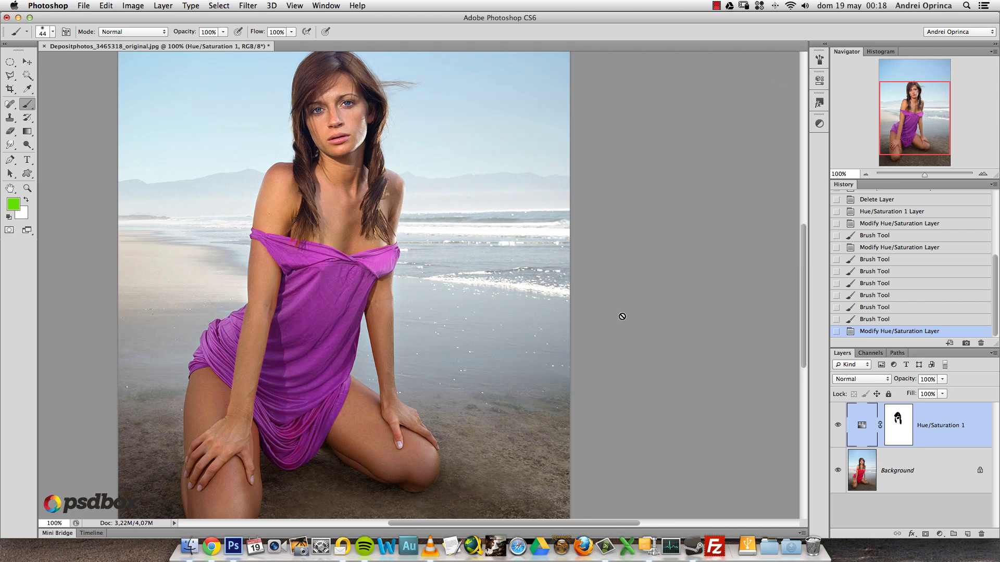